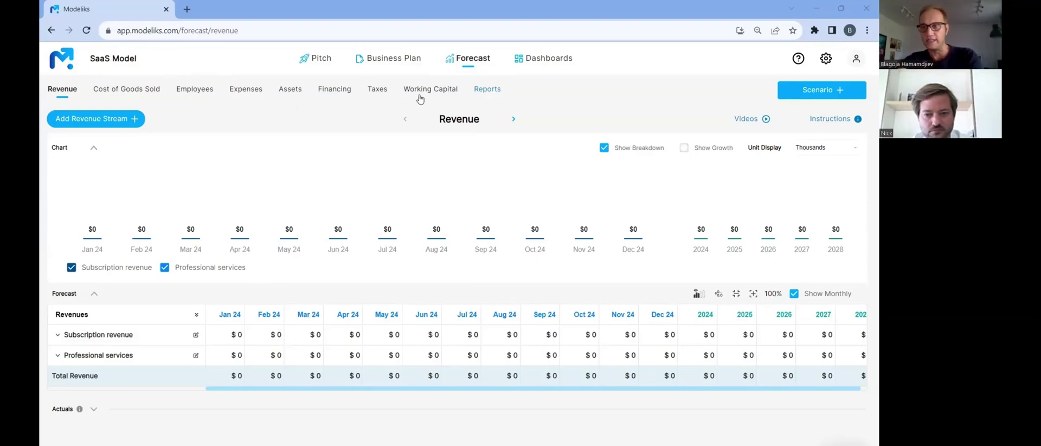
Step: Open the forecast reports at Profit & Loss and bring up the list of available reports
click(486, 90)
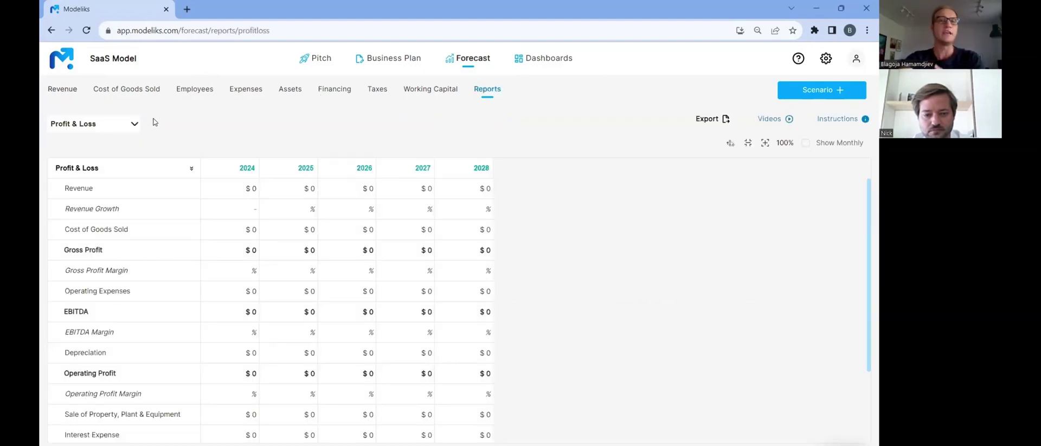
click(135, 126)
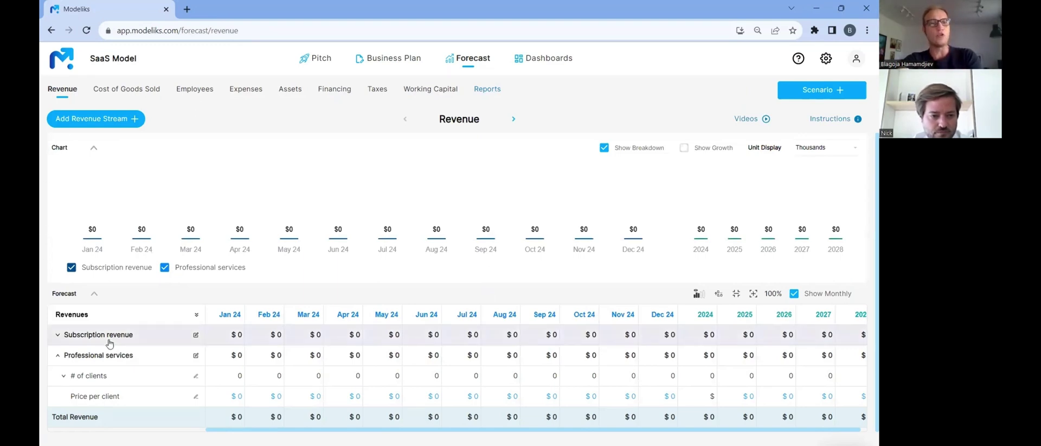
Step: Collapse Professional services, open the Subscription revenue stream for editing, review its subscription plans and proceed to the signups
click(103, 359)
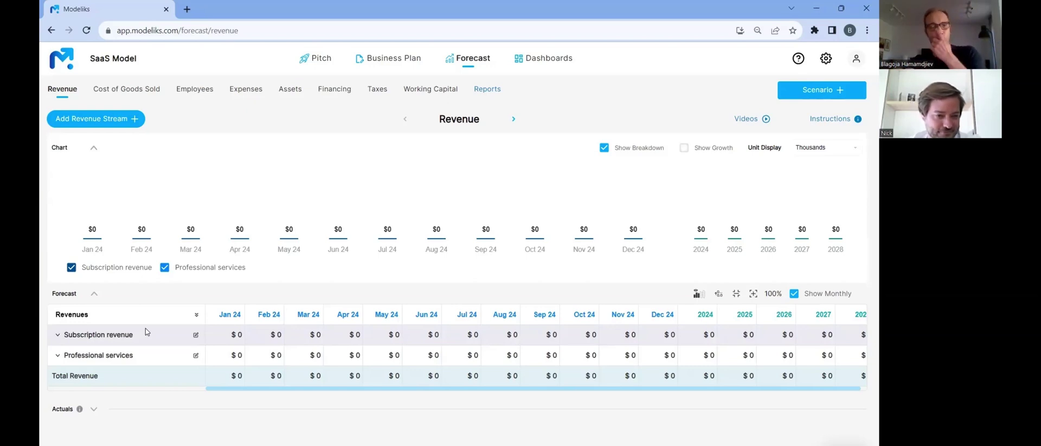
click(196, 335)
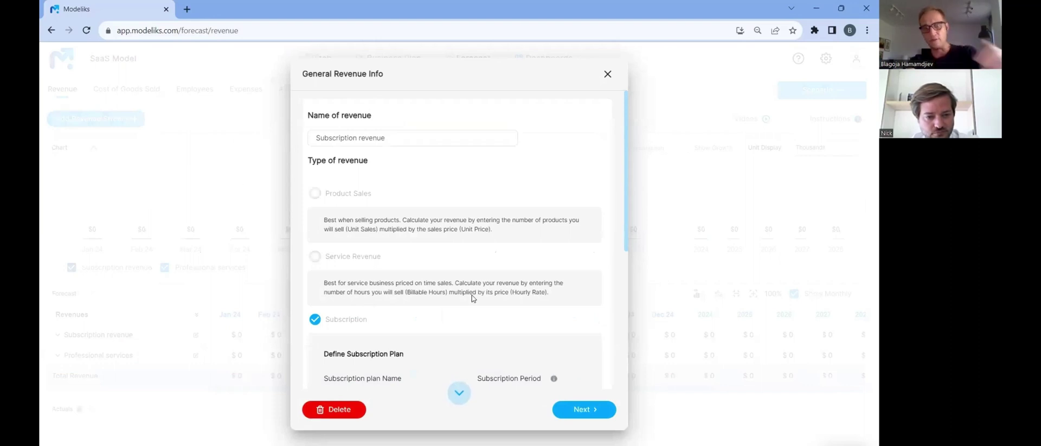
scroll(417, 301, down, 5)
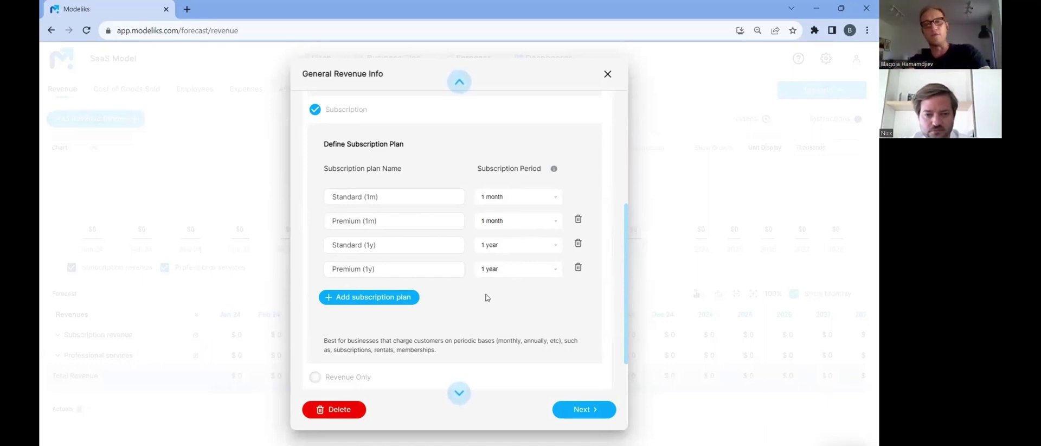
click(582, 410)
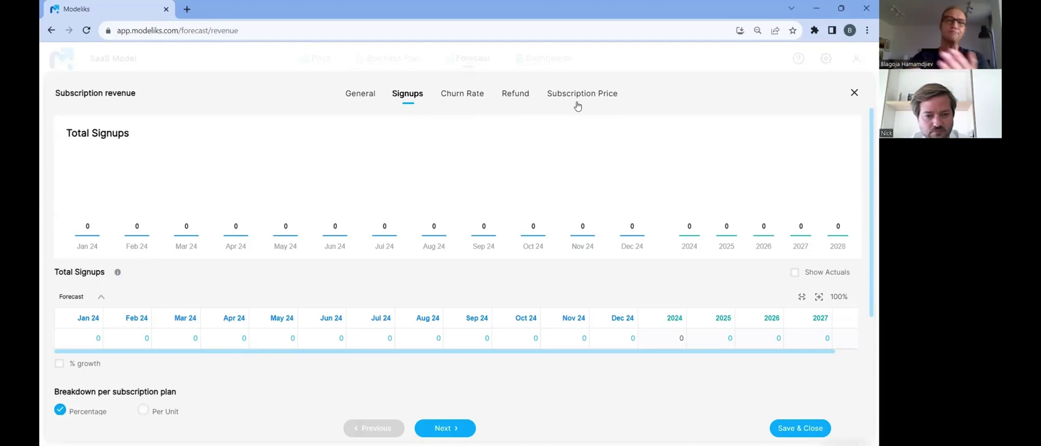
Step: Enter total signups of 1,000 for Jan 24 and 1,200 for Feb 24, copying the February value through the end of the forecast
scroll(259, 251, down, 1)
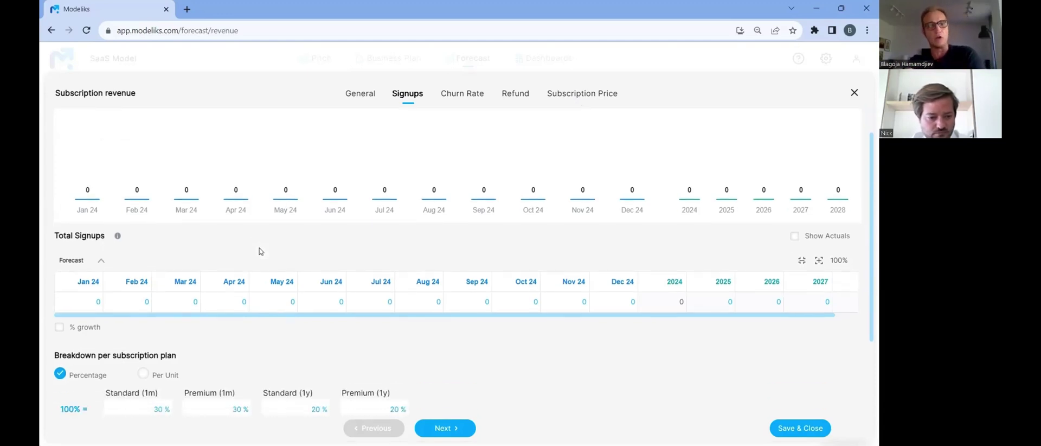
scroll(249, 237, down, 1)
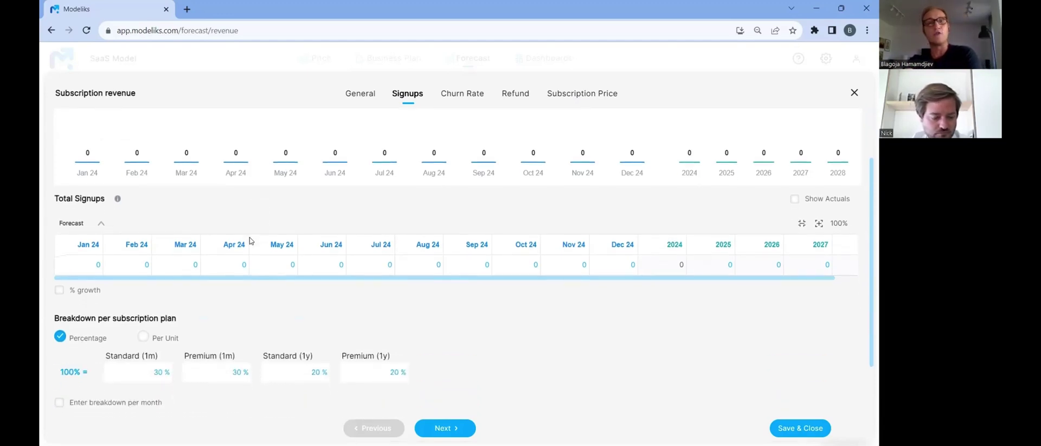
click(84, 264)
text(1,00)
text(0)
key(Tab)
text(1200)
key(Tab)
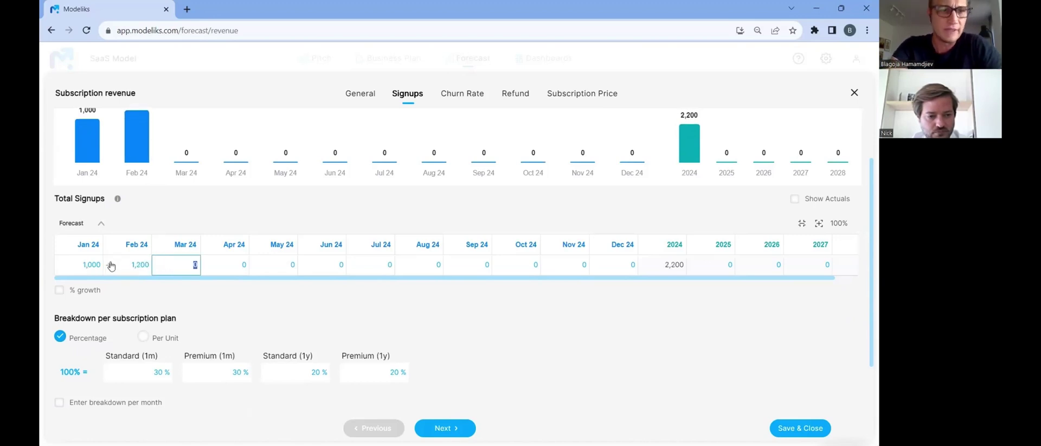
click(109, 267)
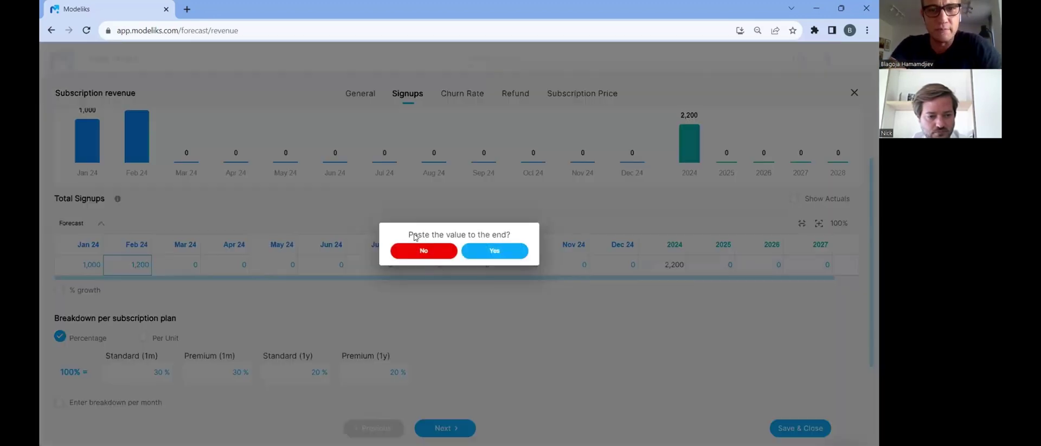
click(487, 258)
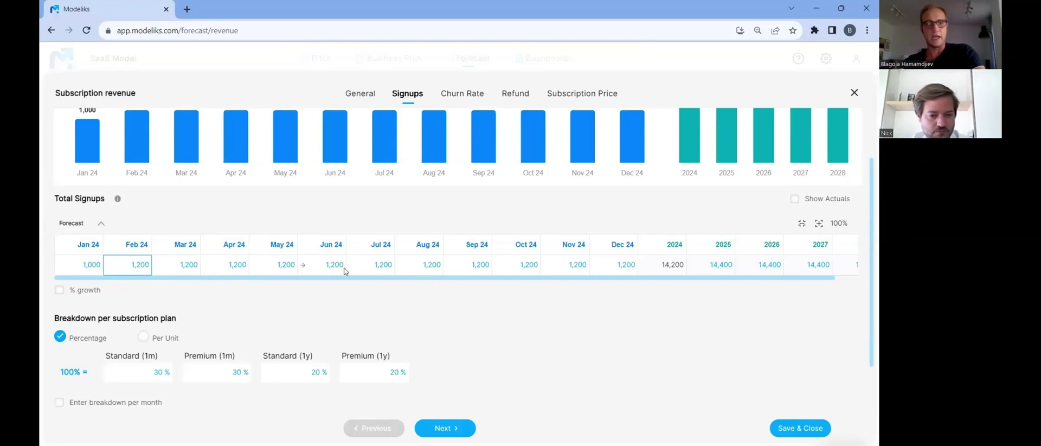
Step: Switch the signup breakdown per subscription plan to monthly entry, look across its periods, and switch monthly entry off again
scroll(344, 271, down, 1)
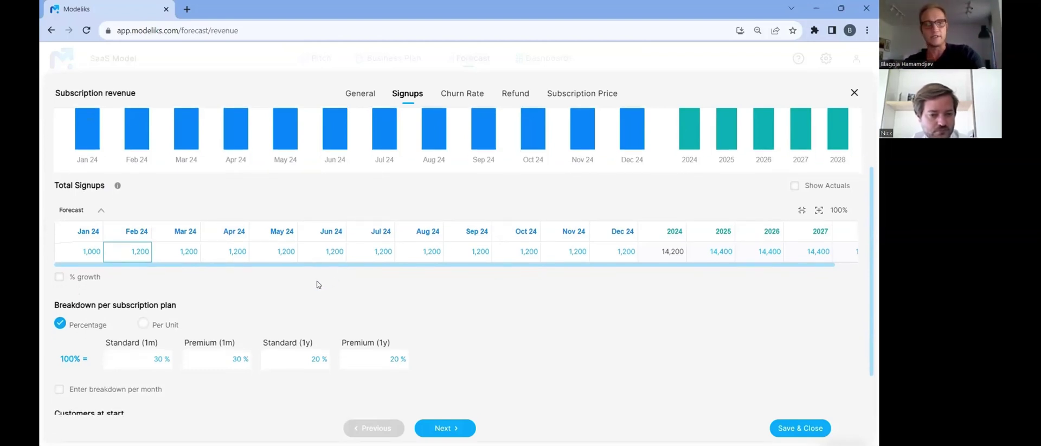
scroll(318, 284, down, 1)
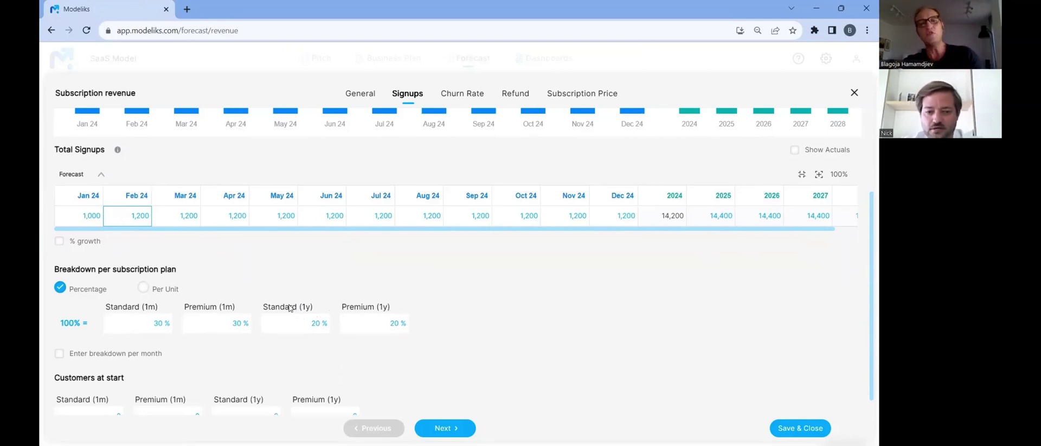
scroll(242, 310, down, 1)
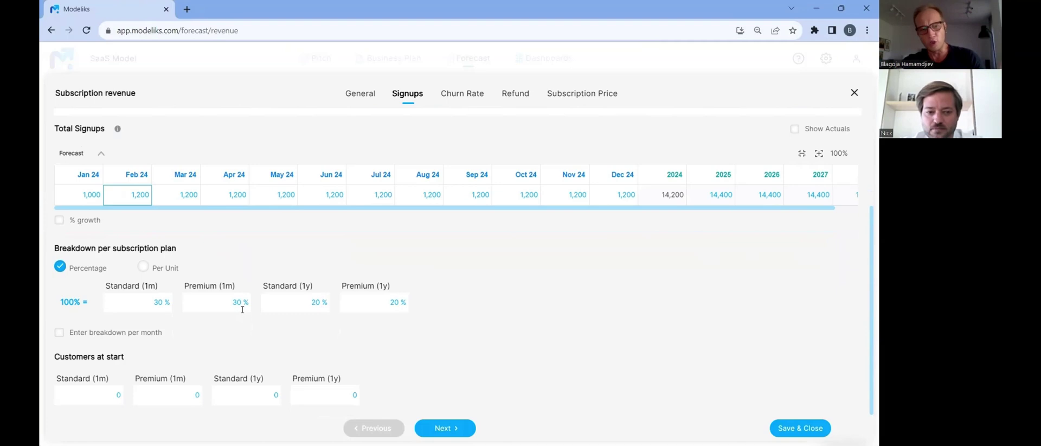
click(59, 331)
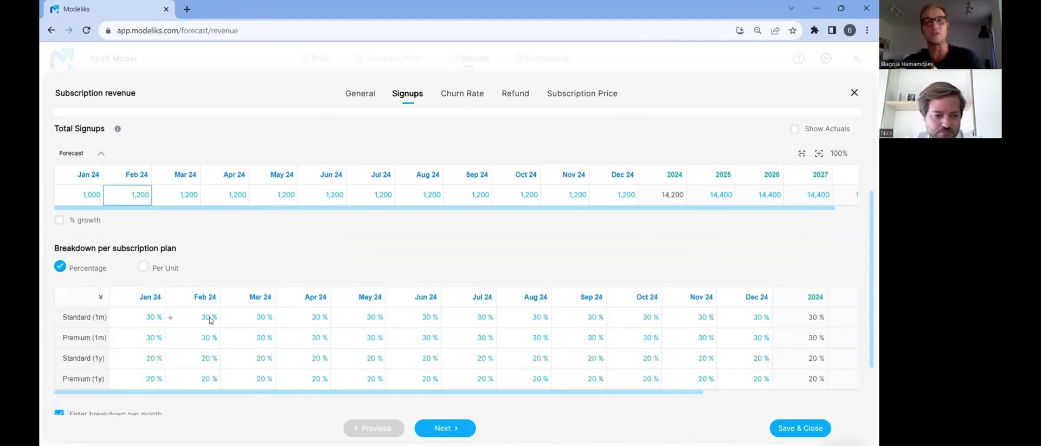
scroll(739, 307, right, 2)
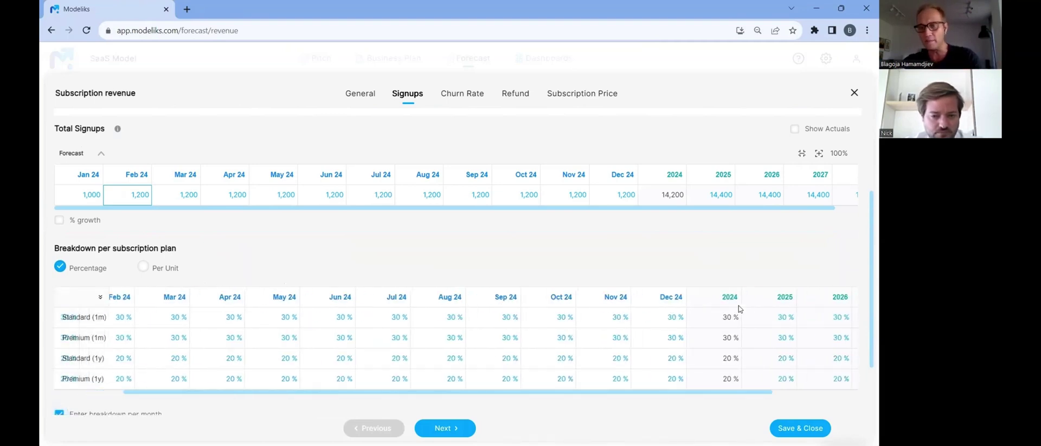
scroll(739, 307, right, 2)
scroll(738, 309, left, 3)
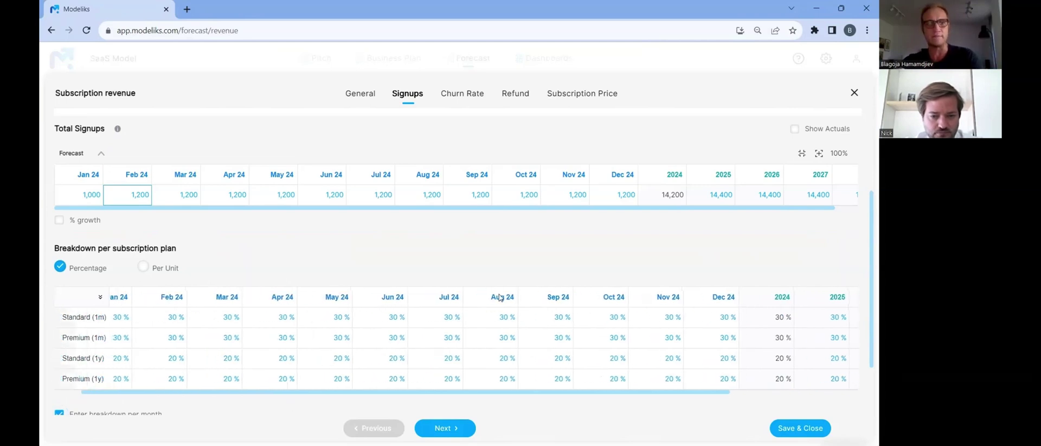
scroll(487, 293, down, 1)
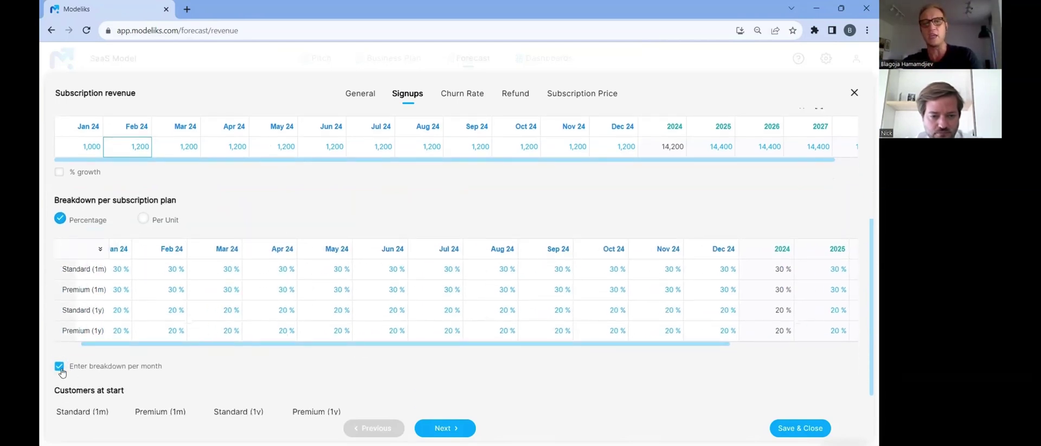
click(60, 368)
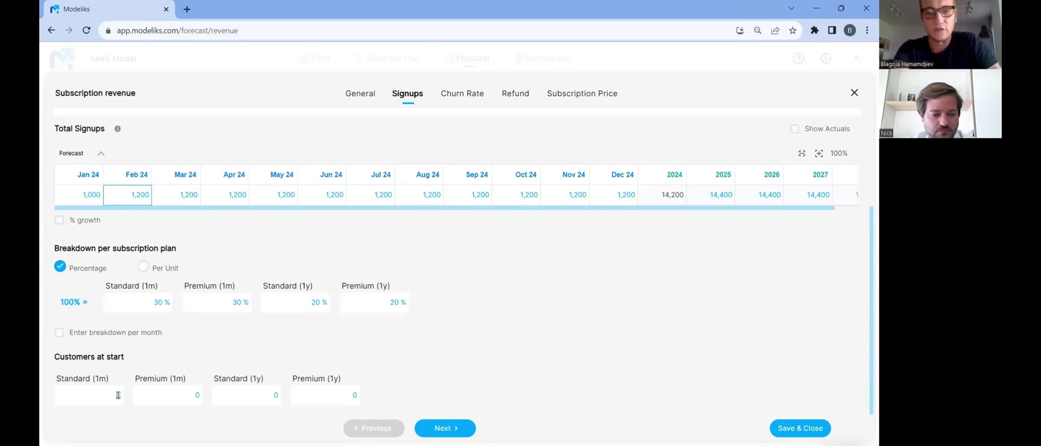
Step: Set the customers at start to 1,000 Standard (1m), 500 Premium (1m), 400 Standard (1y) and 100 Premium (1y)
text(000)
key(Tab)
text(500)
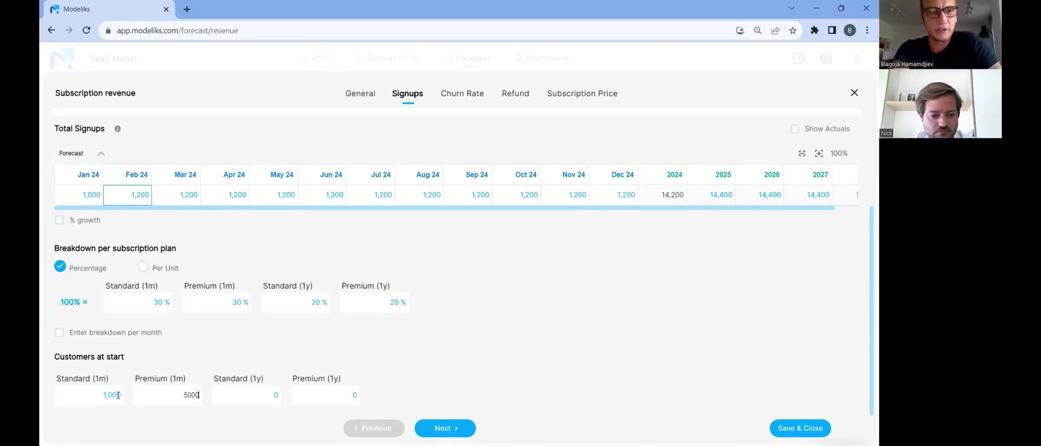
key(Tab)
text(400)
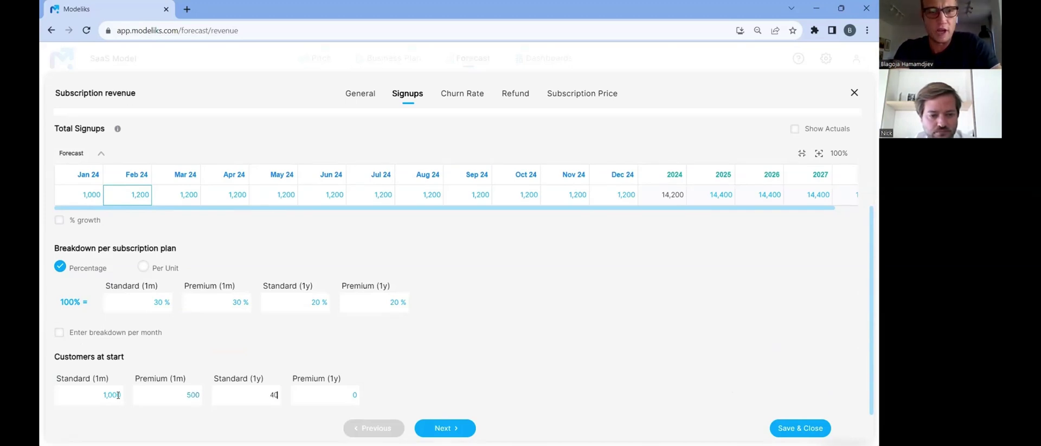
key(Tab)
text(100)
key(Tab)
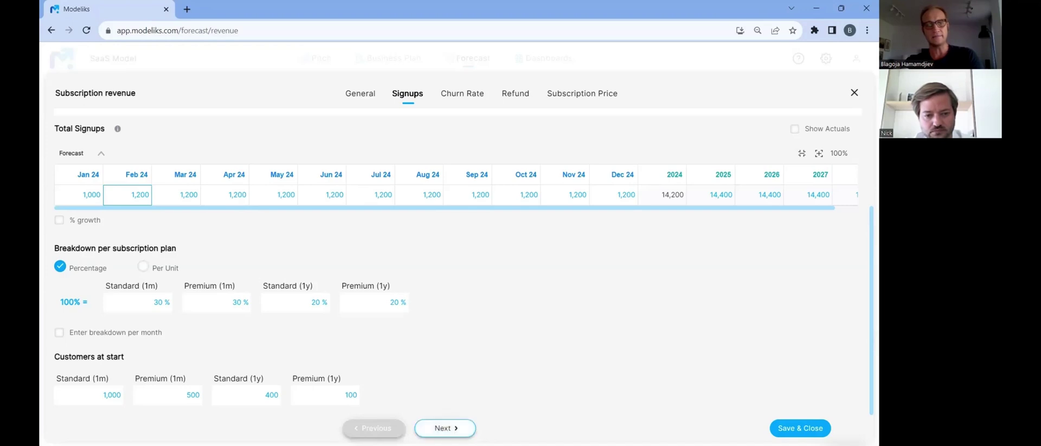
Step: Set the churn rate at renewal to 15% for Standard (1m), 10% for Premium (1m), and 5% for both one-year plans
click(444, 428)
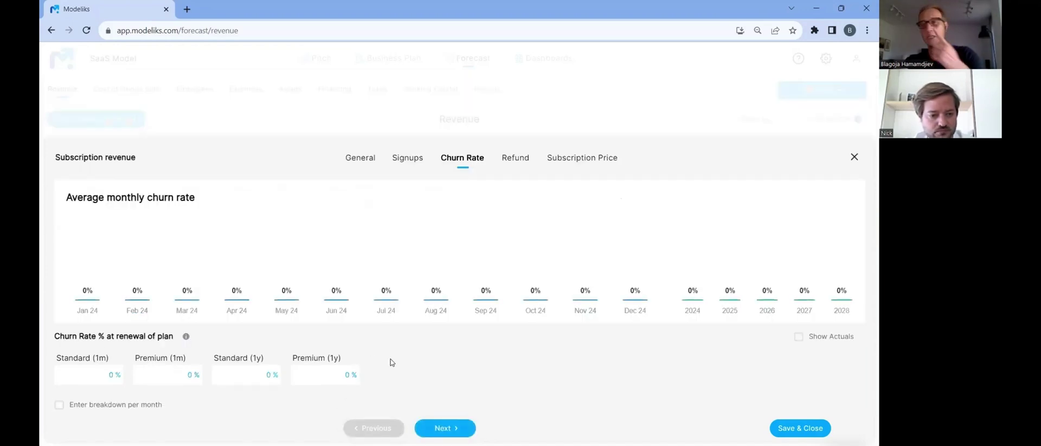
click(106, 374)
text(15)
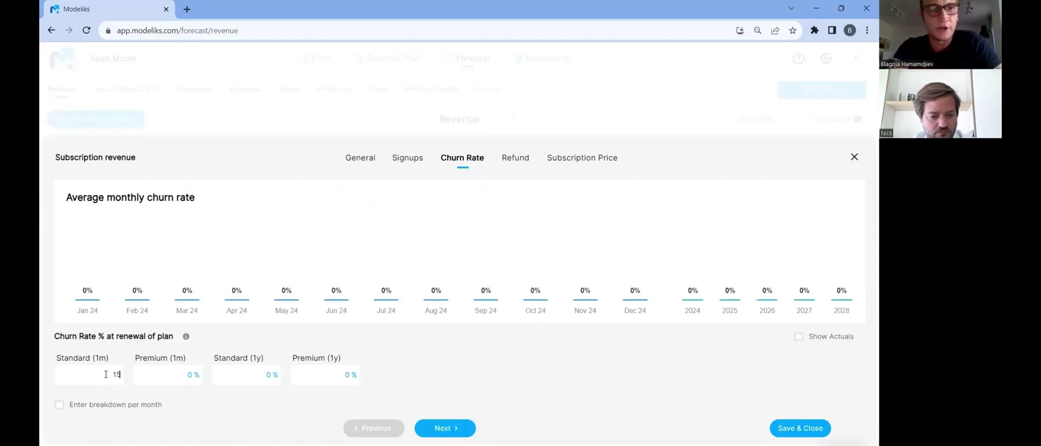
key(Tab)
text(10)
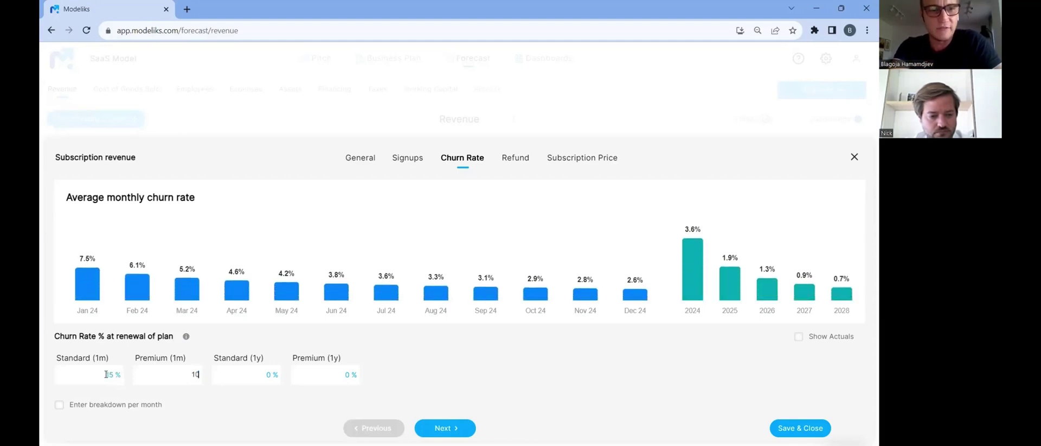
key(Tab)
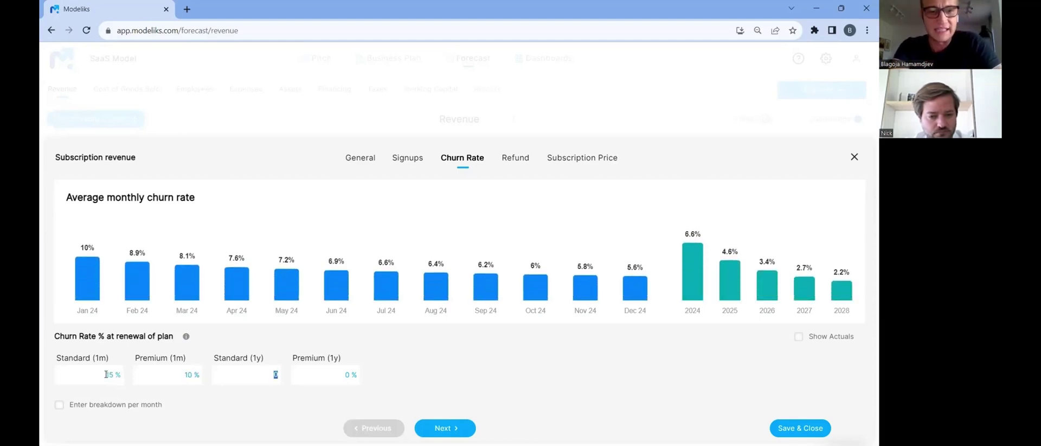
text(5)
key(Tab)
text(5)
key(Tab)
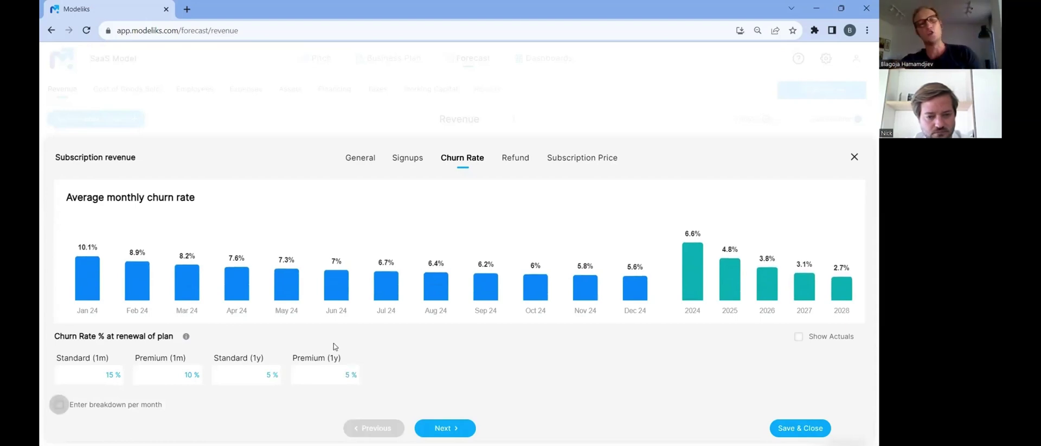
Step: Show the churn rates as a monthly breakdown, then return to one rate per plan
key(space)
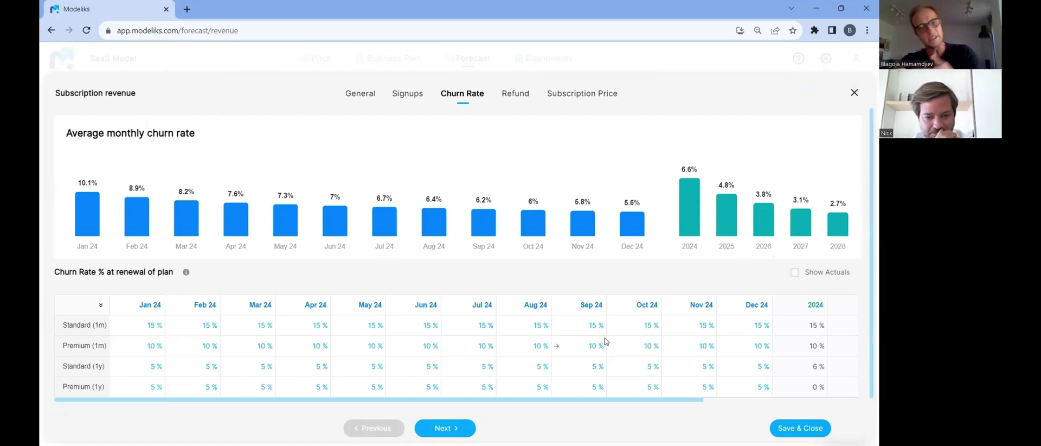
scroll(199, 375, down, 1)
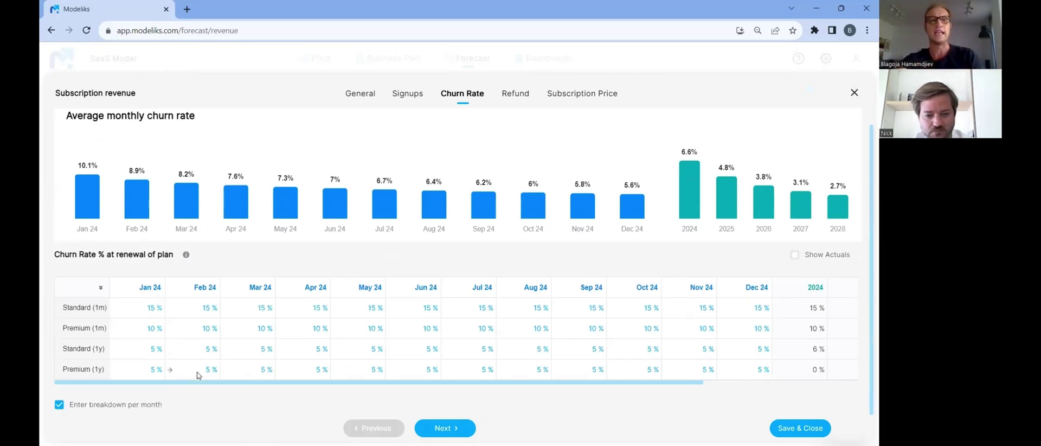
click(59, 404)
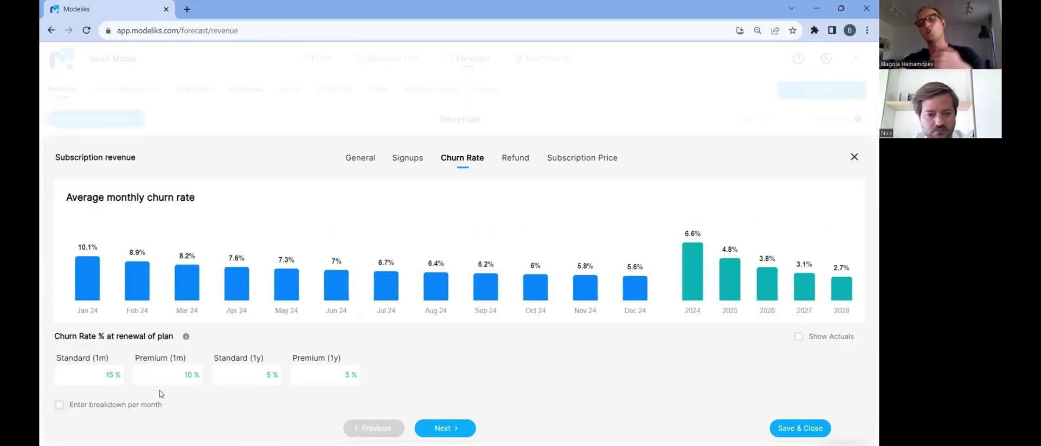
Step: Set refunds to 5% of signups for Jan 24 and copy the value through the end of the forecast
click(441, 428)
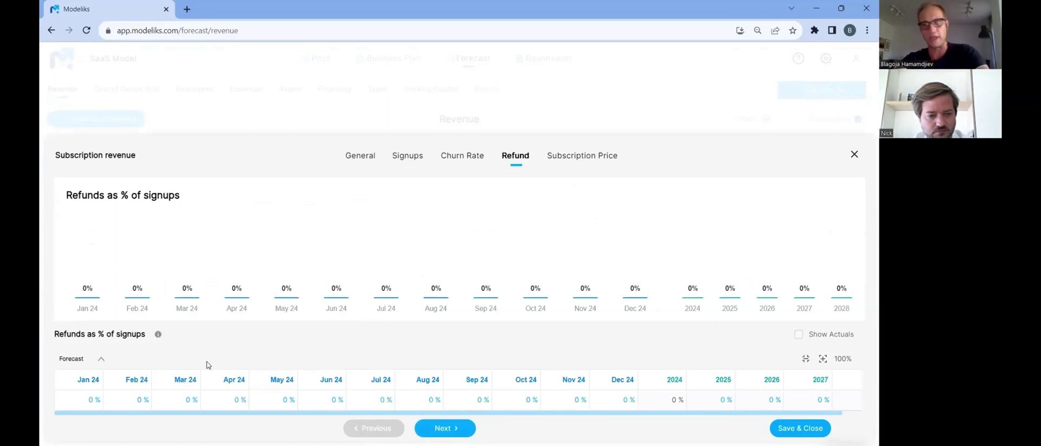
click(89, 400)
text(5)
key(Tab)
click(60, 404)
click(488, 255)
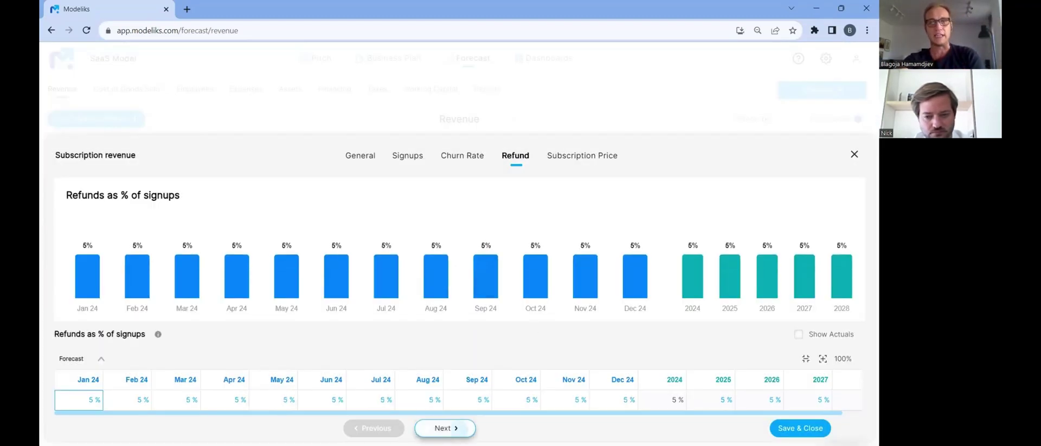
Step: Set the average subscription price to $50 for Standard (1m), $100 for Premium (1m), $500 for Standard (1y) and $1,000 for Premium (1y)
click(444, 427)
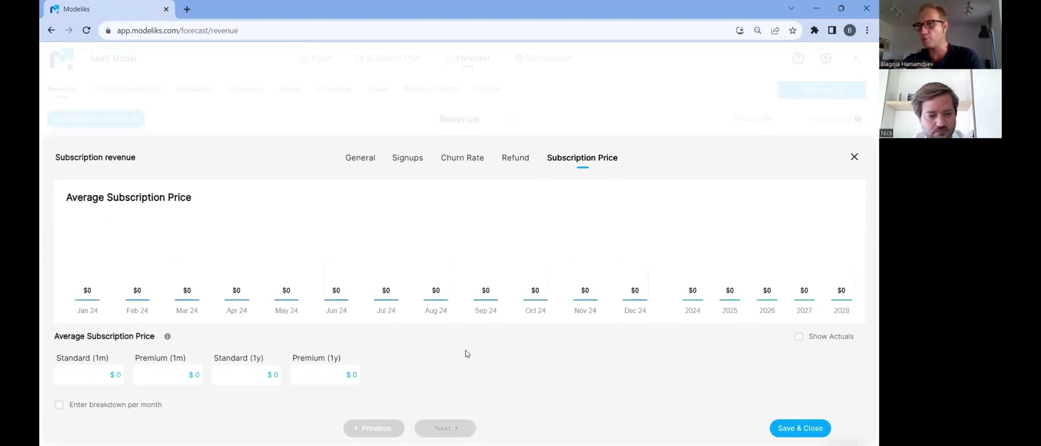
click(97, 379)
text(50)
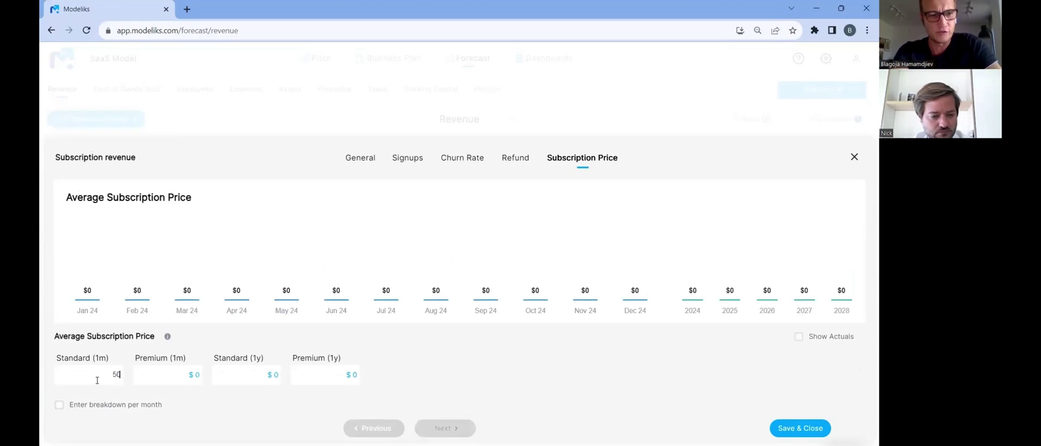
key(Tab)
text(100)
key(Tab)
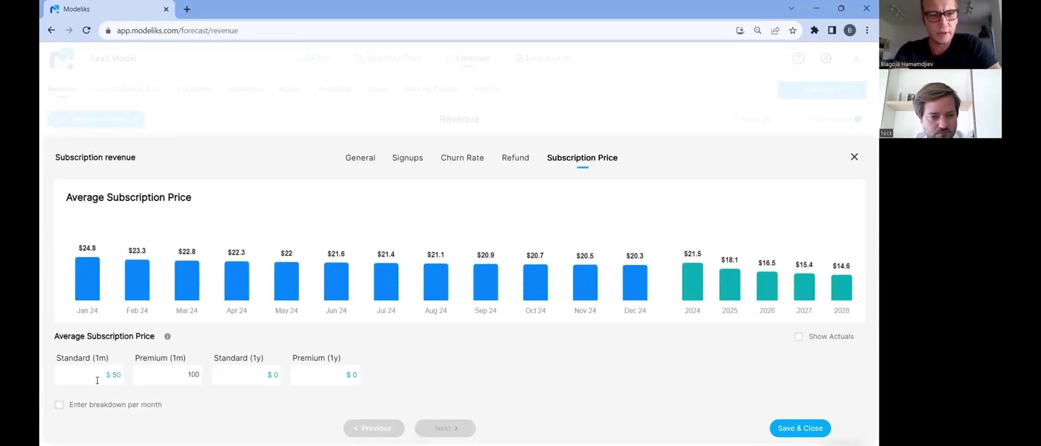
text(500)
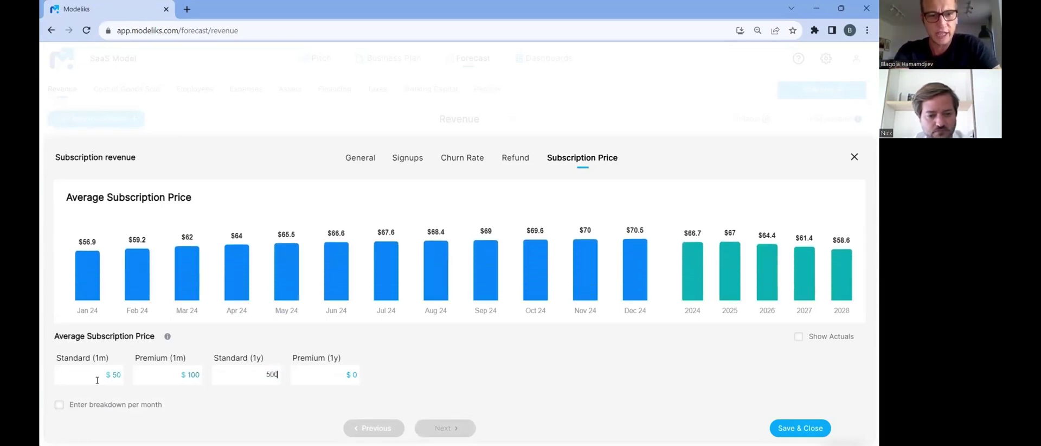
key(Tab)
text(1000)
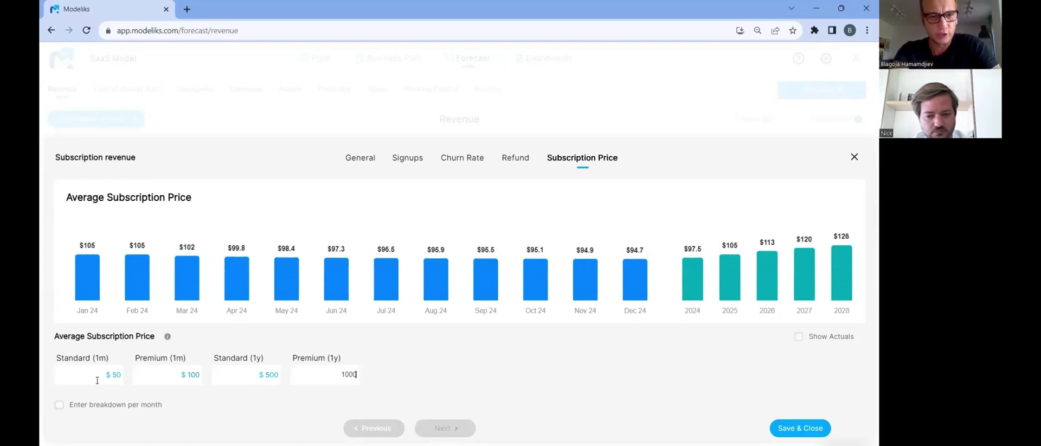
key(Tab)
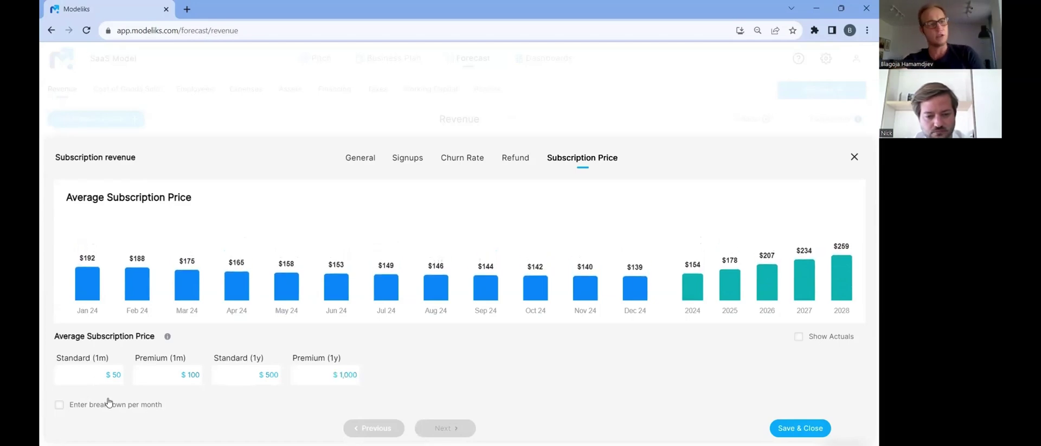
Step: Show the average subscription prices as a monthly breakdown and return to one price per plan
click(59, 405)
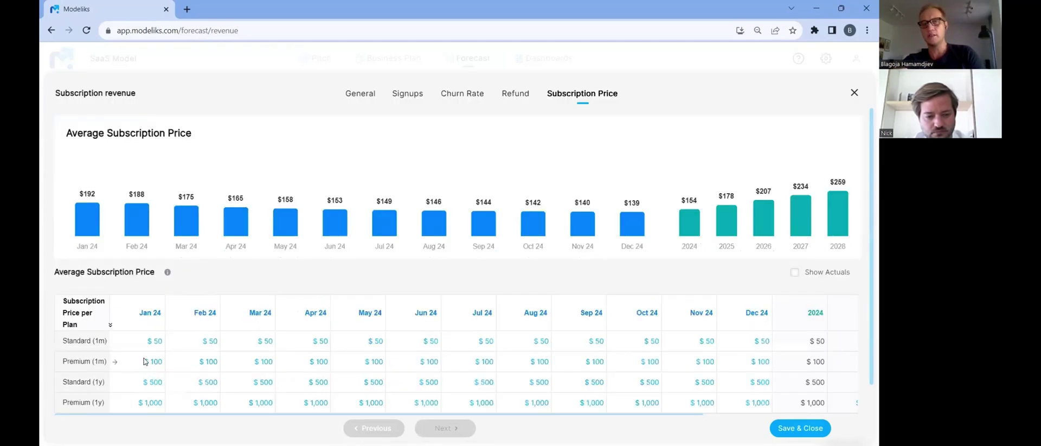
scroll(100, 394, down, 1)
click(60, 405)
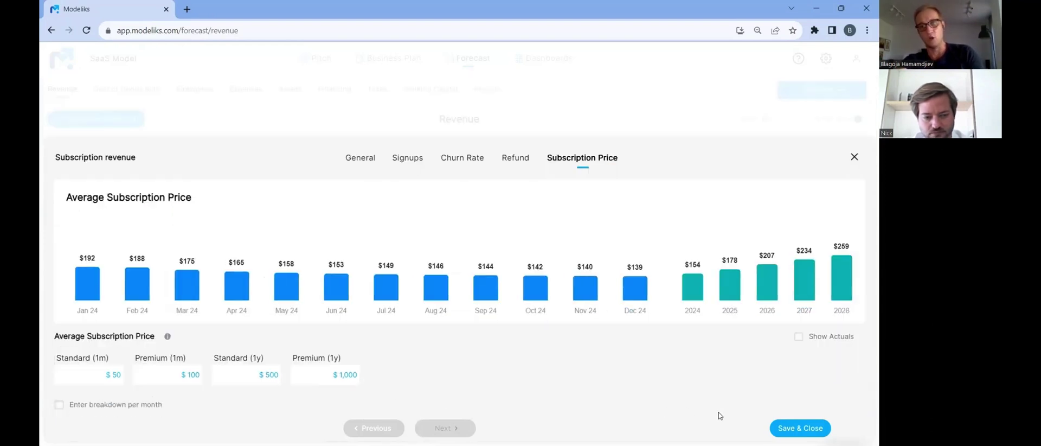
Step: Save the subscription revenue assumptions and open the number of clients settings of the Professional services revenue
click(794, 428)
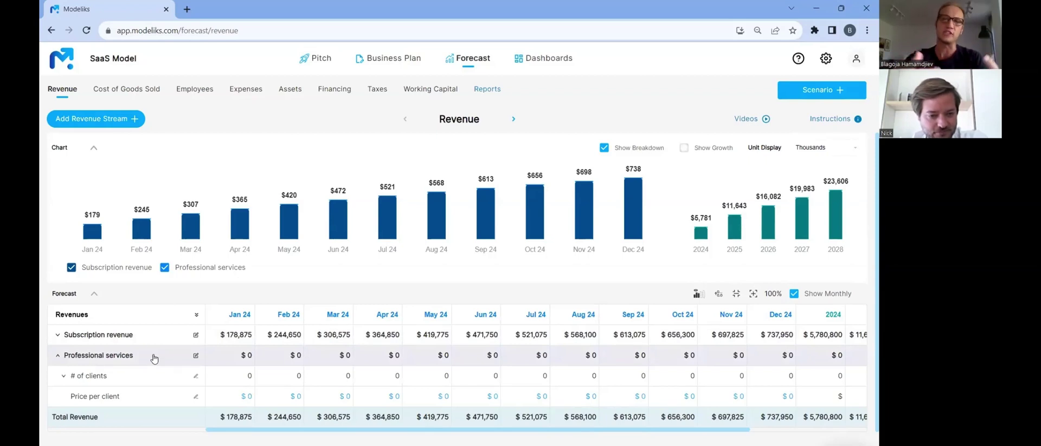
click(196, 356)
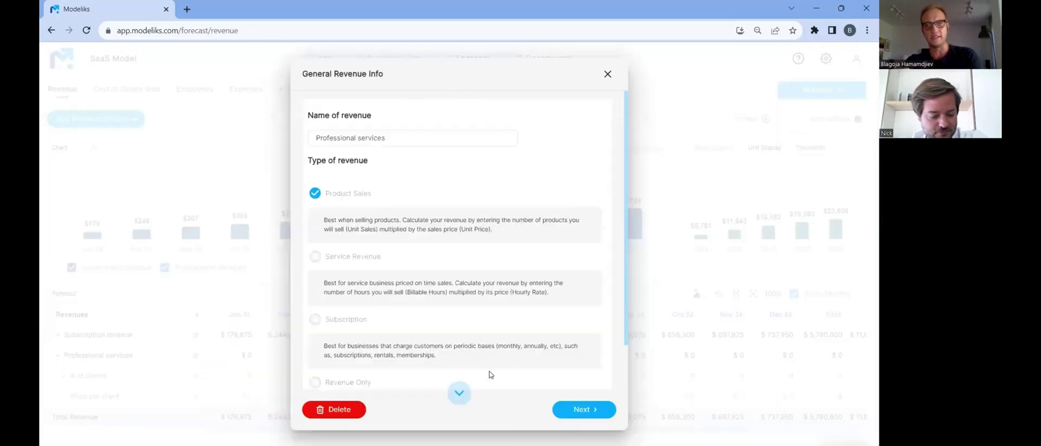
click(589, 411)
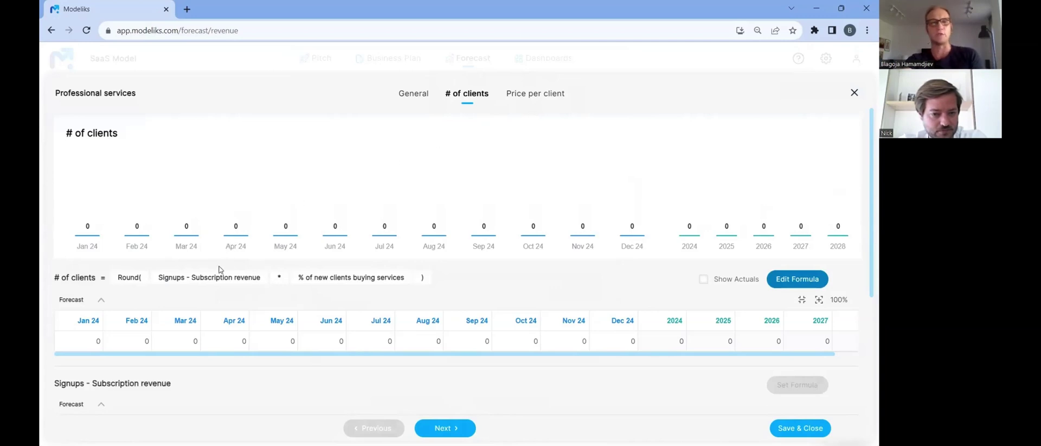
Step: Set the % of new clients buying services to 30% for Jan 24 and Feb 24
scroll(219, 269, down, 1)
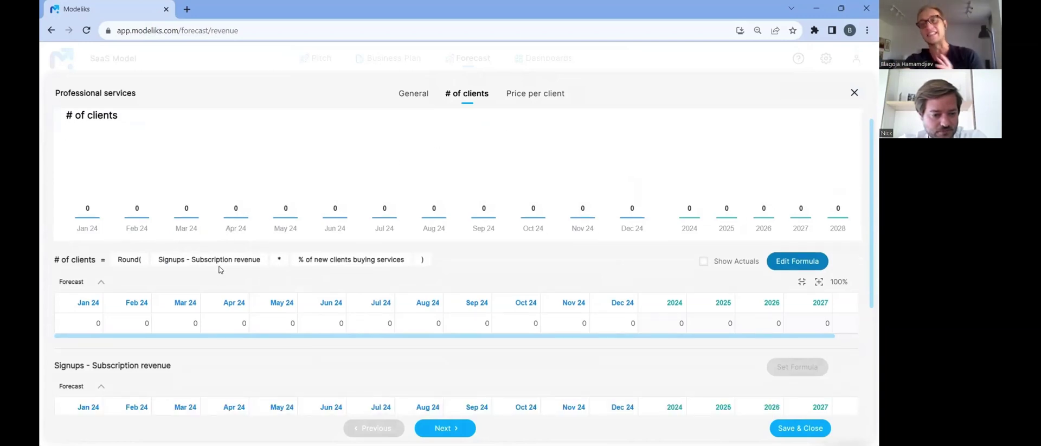
scroll(220, 269, down, 2)
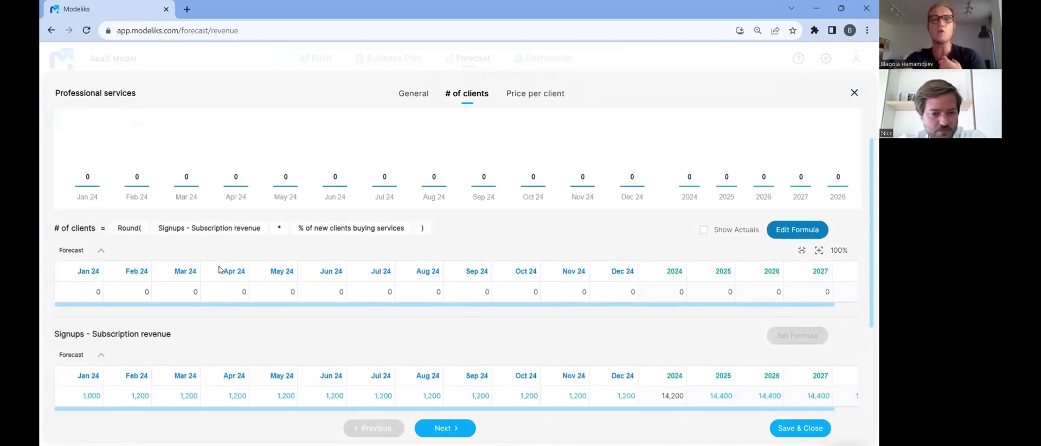
scroll(220, 269, down, 2)
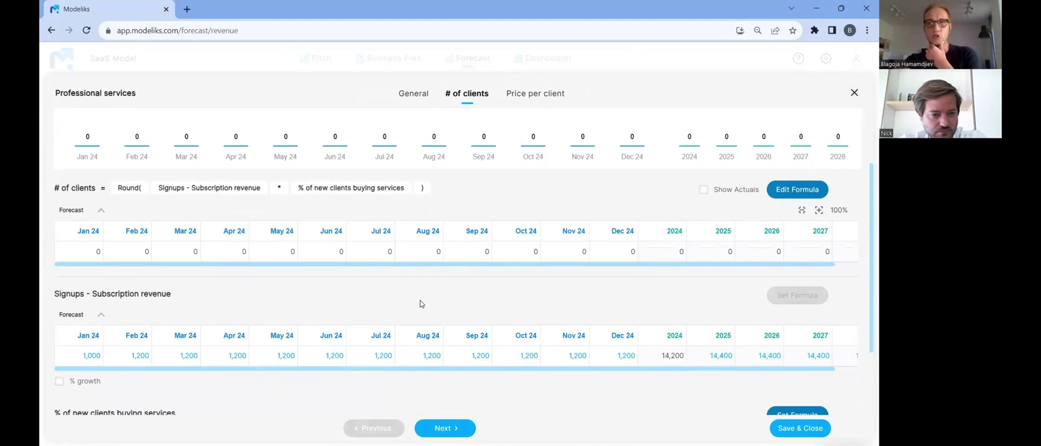
scroll(422, 303, down, 2)
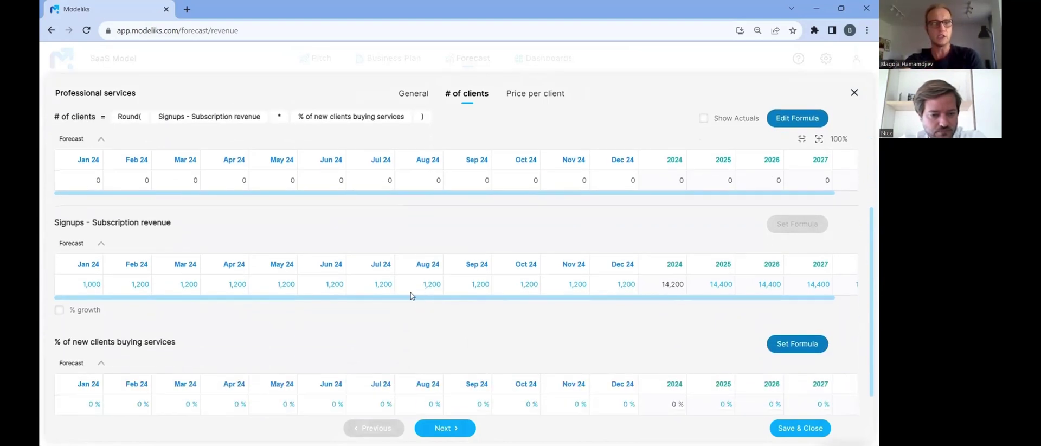
scroll(294, 237, up, 2)
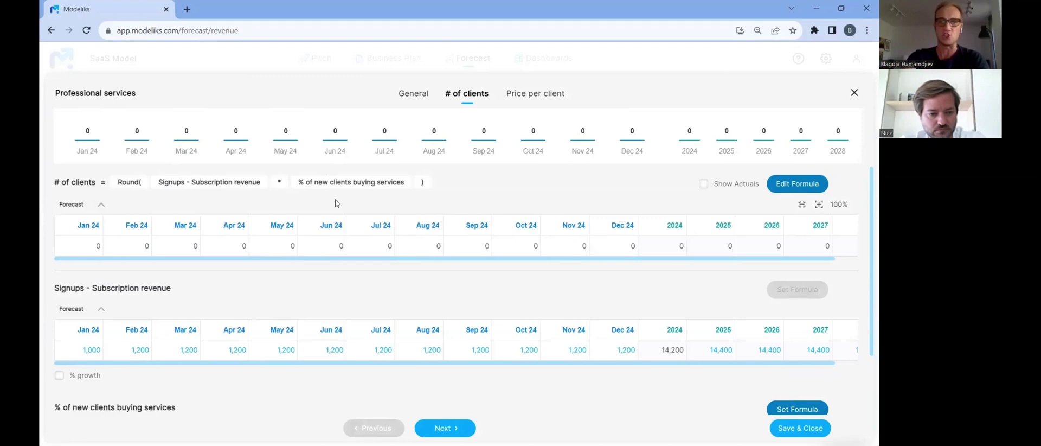
scroll(335, 203, down, 2)
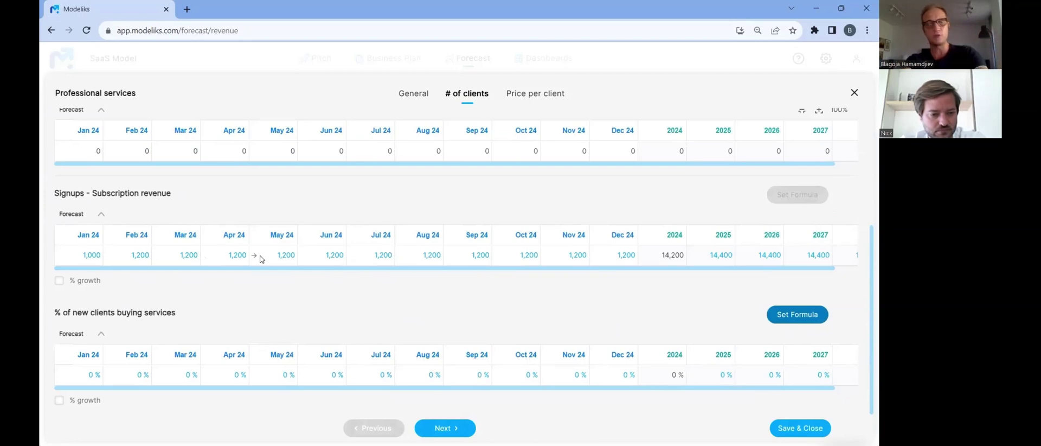
click(87, 374)
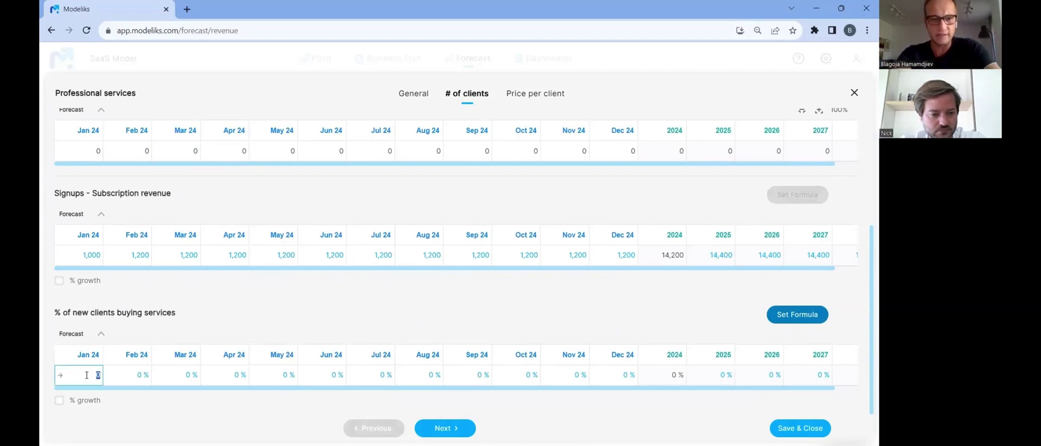
text(30)
key(Tab)
click(59, 377)
click(89, 373)
key(Tab)
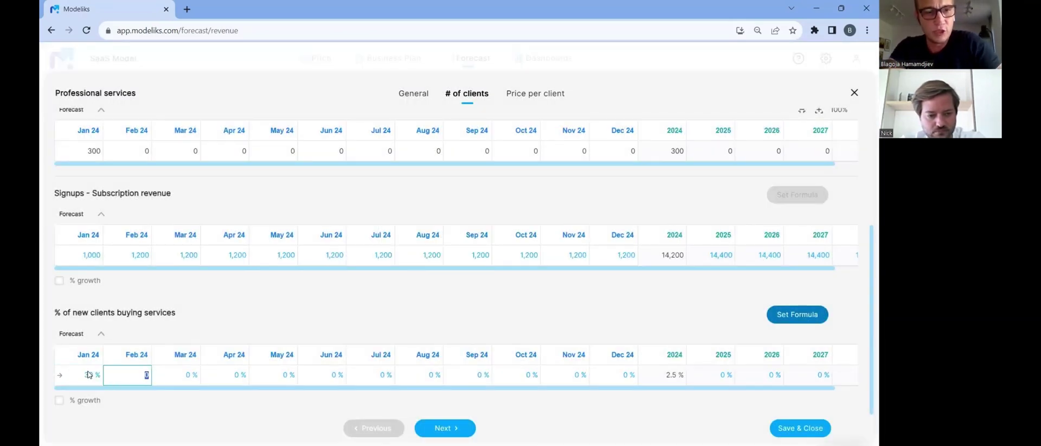
text(30)
key(Tab)
Step: Copy the 30% of new clients buying services from Mar 24 through the end of the forecast
click(134, 375)
drag(171, 379, 288, 376)
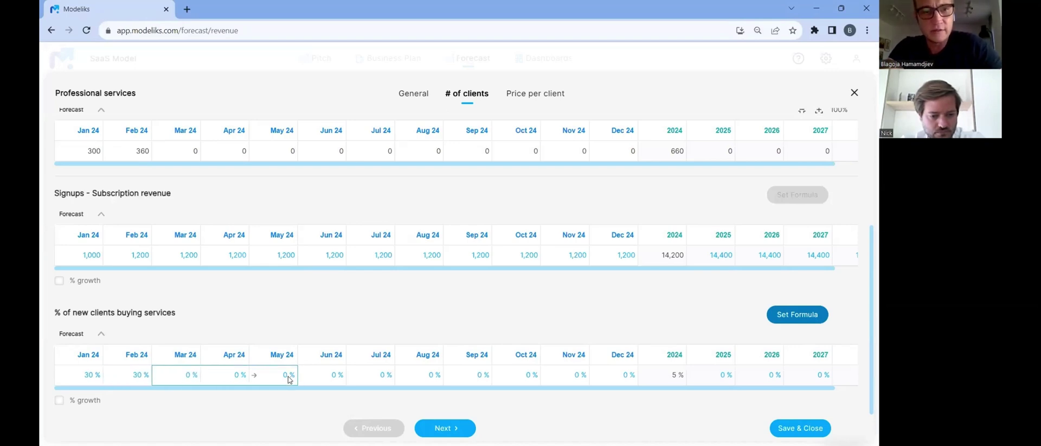
click(253, 376)
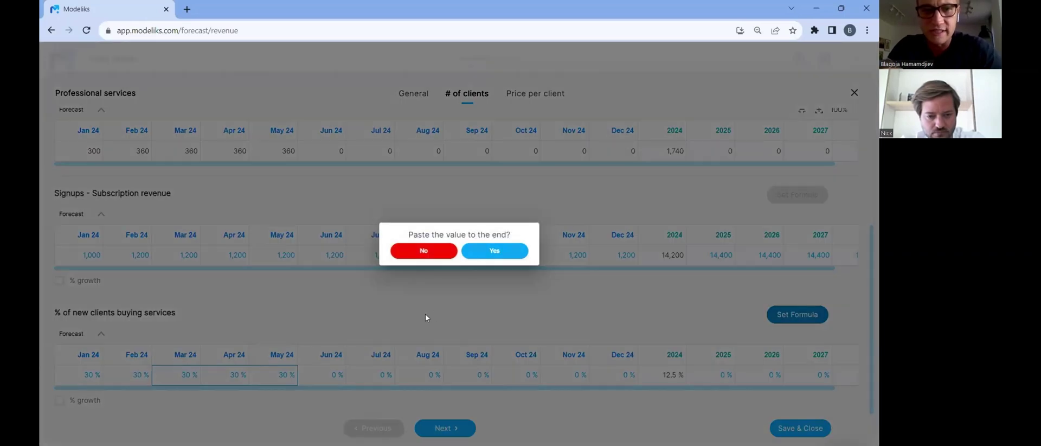
click(494, 251)
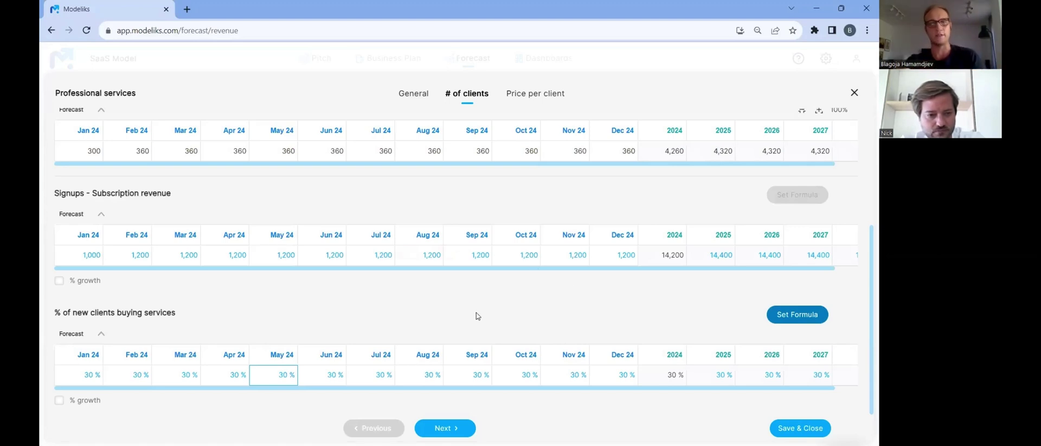
Step: Set the price per client to $300 from Jan 24 through the end of the forecast and save the Professional services revenue
scroll(396, 270, up, 2)
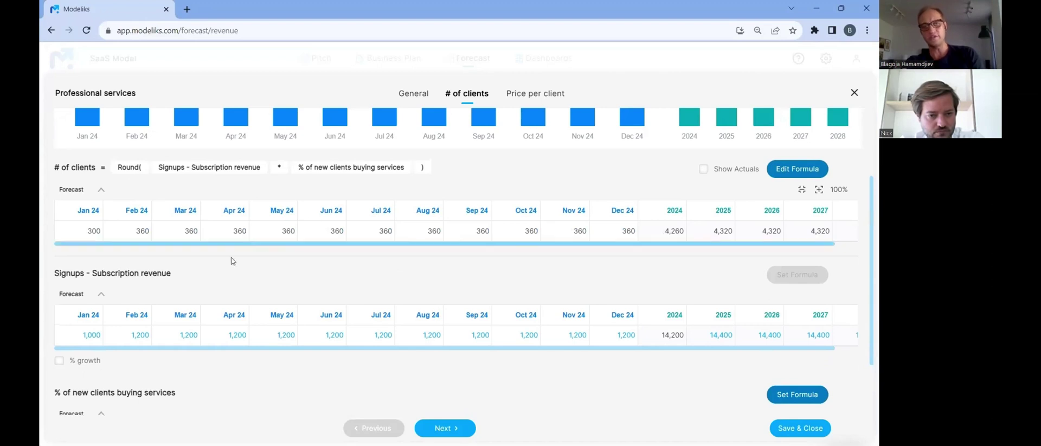
scroll(180, 304, down, 1)
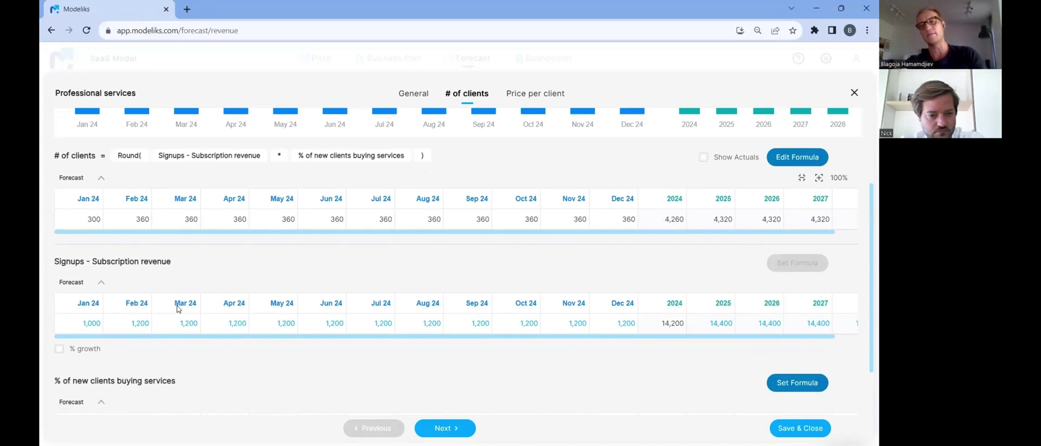
scroll(279, 267, up, 2)
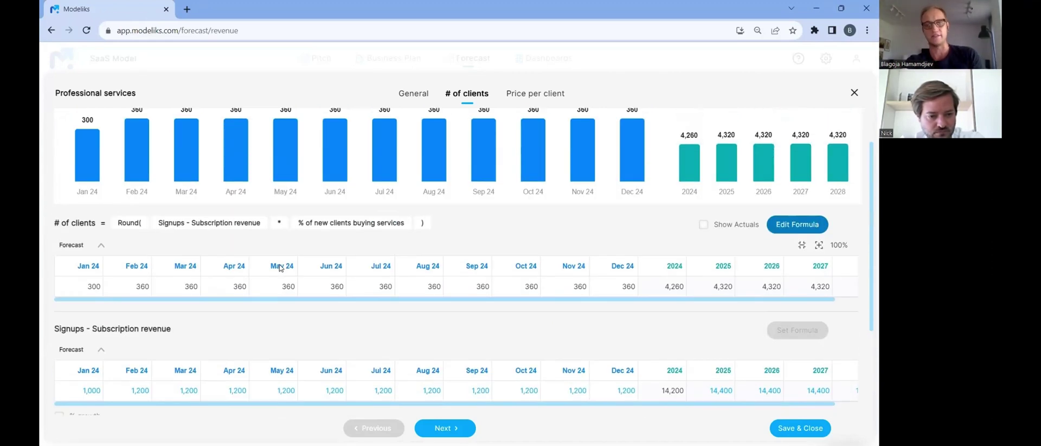
click(530, 96)
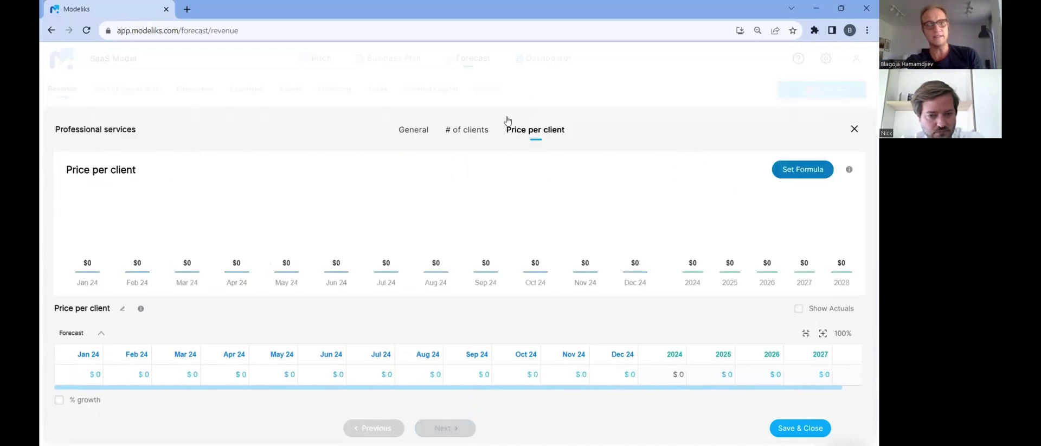
click(96, 374)
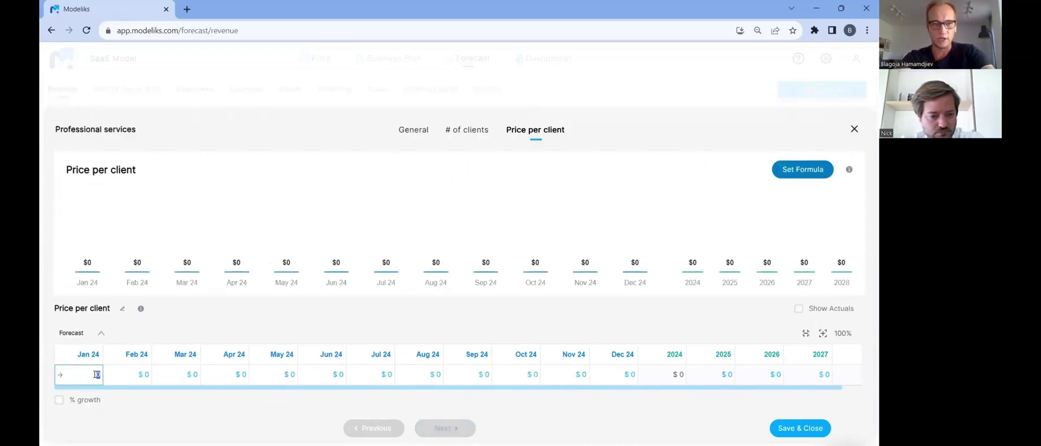
text(300)
key(Tab)
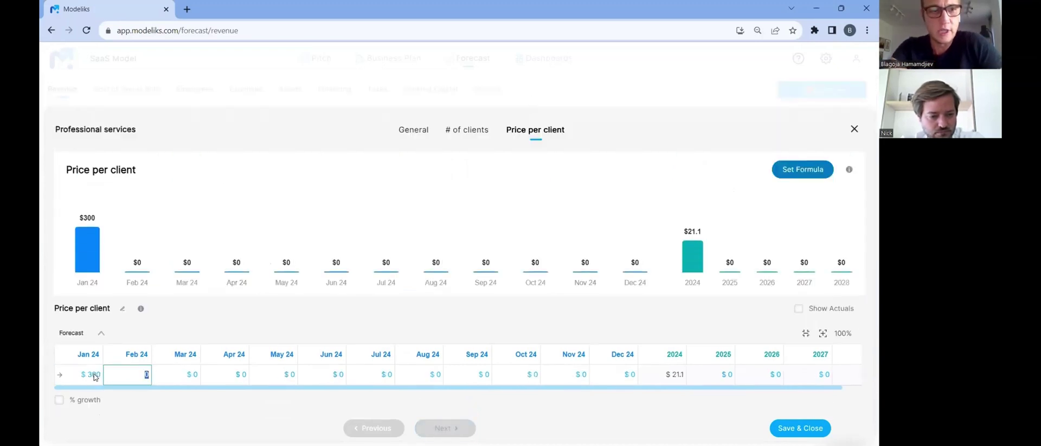
click(58, 375)
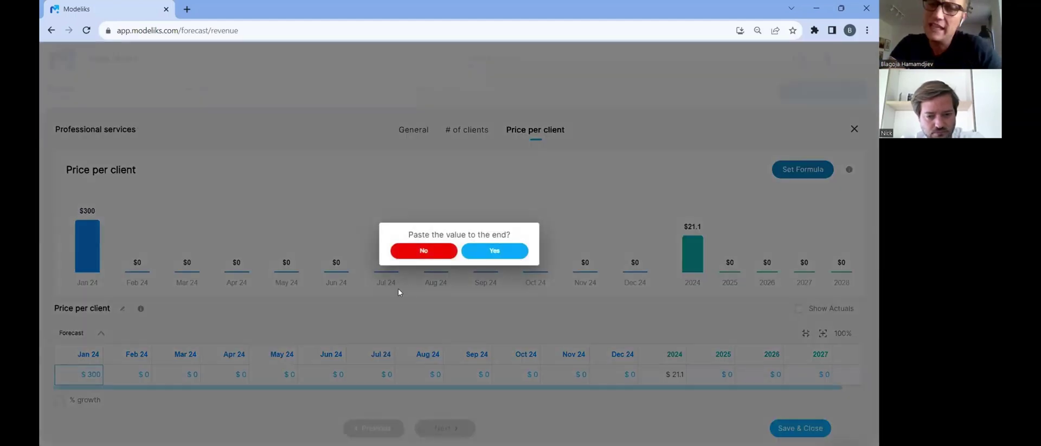
click(494, 254)
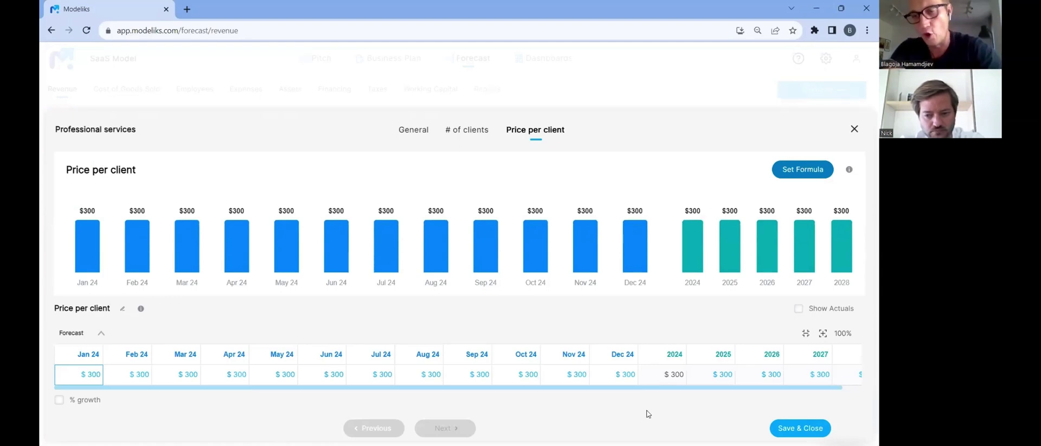
click(800, 428)
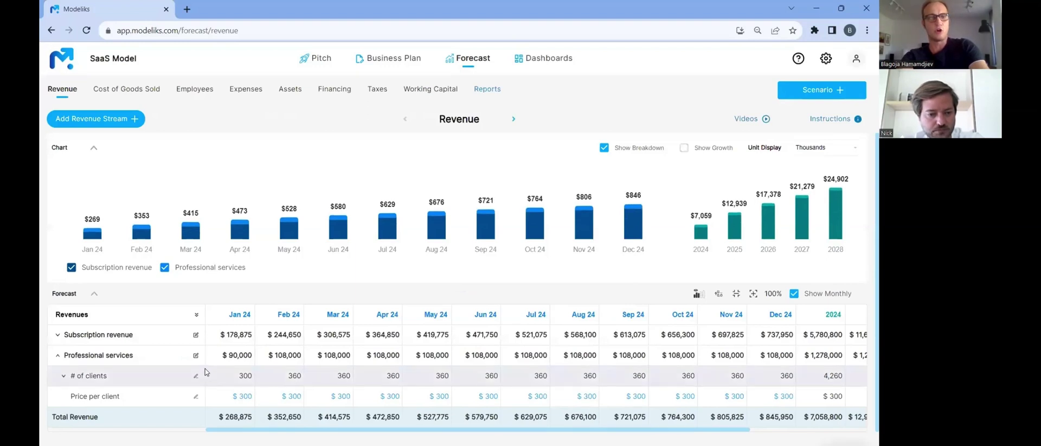
Step: Collapse the Professional services breakdown and review the revenue forecast through 2028
click(144, 355)
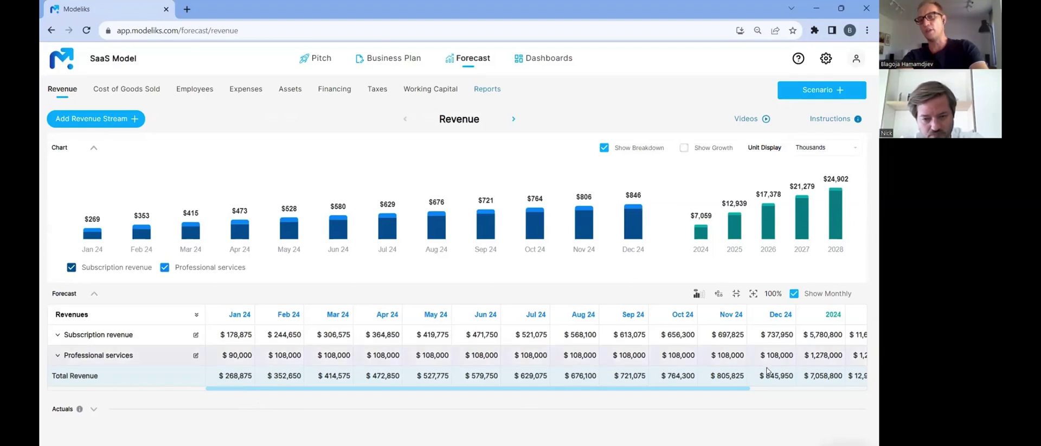
scroll(807, 379, right, 3)
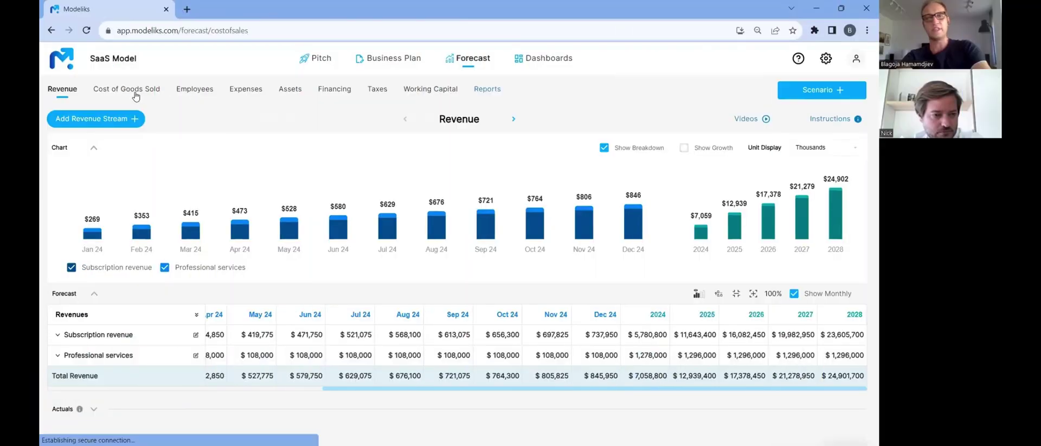
Step: Open the Cost of Goods Sold forecast and expand Other Direct Expenses
click(136, 92)
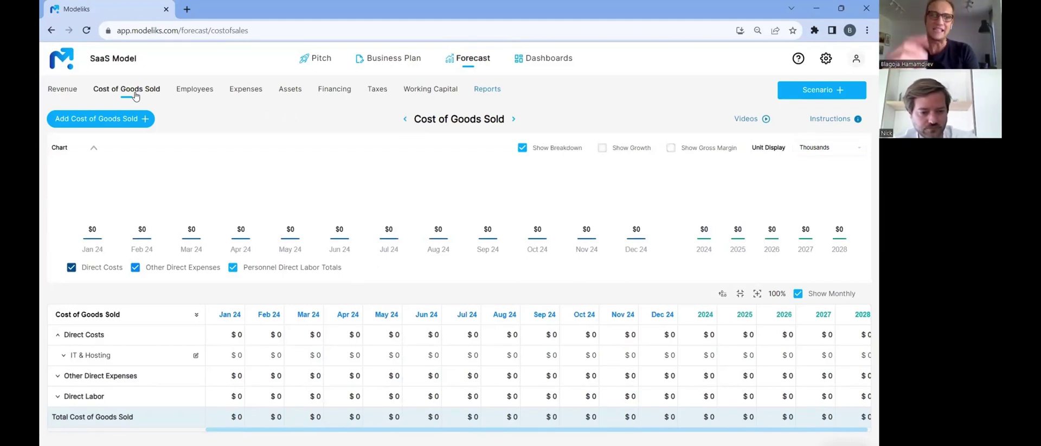
click(130, 372)
scroll(102, 401, down, 1)
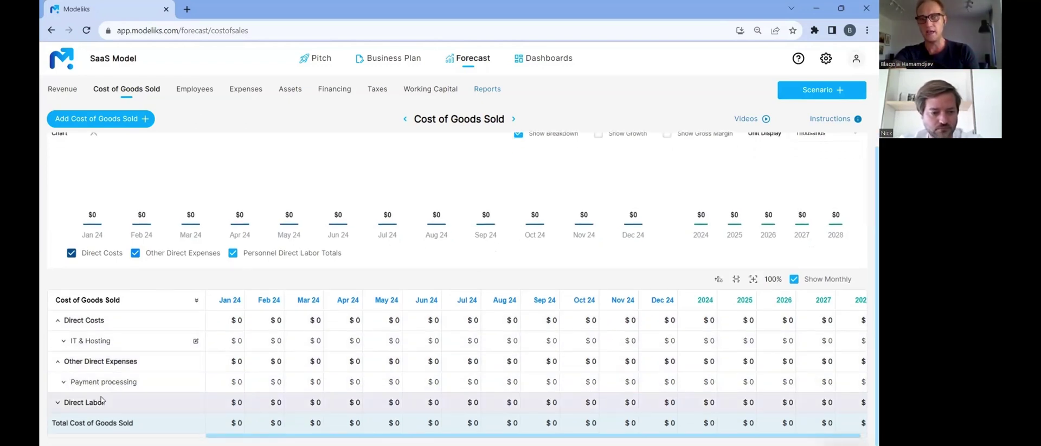
Step: Expand Direct Labor and set the IT & Hosting cost to 7% of total revenue from Jan 24 through the end of the forecast
click(107, 402)
scroll(111, 373, down, 1)
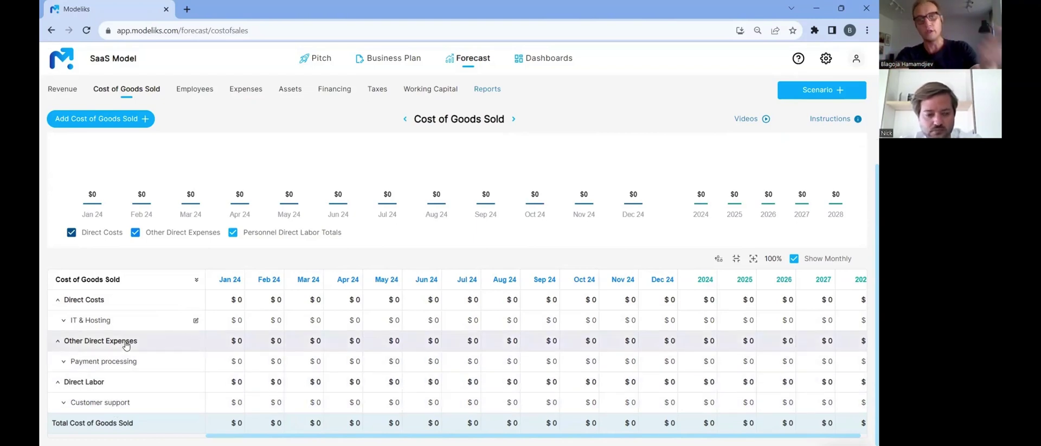
click(195, 321)
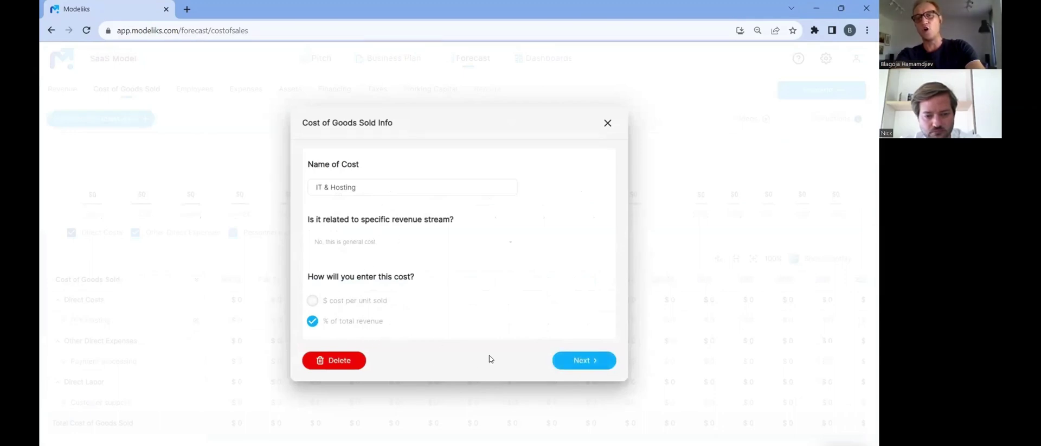
click(591, 361)
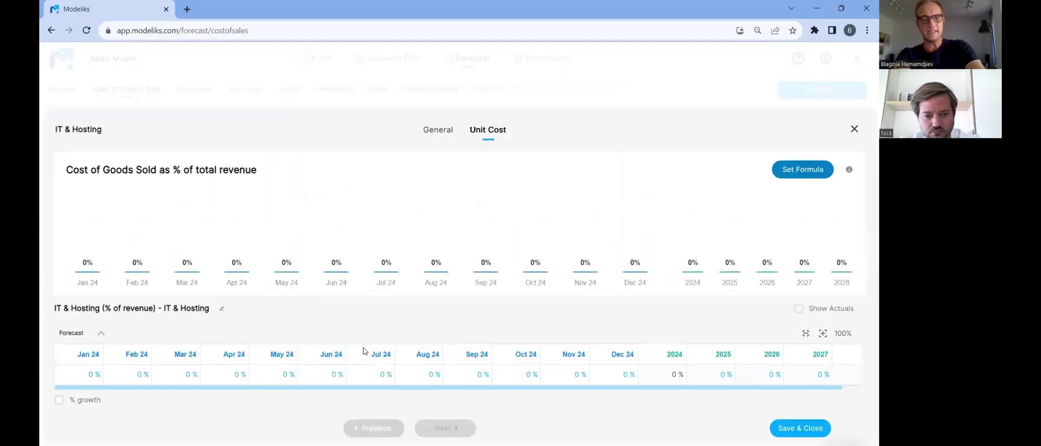
click(86, 375)
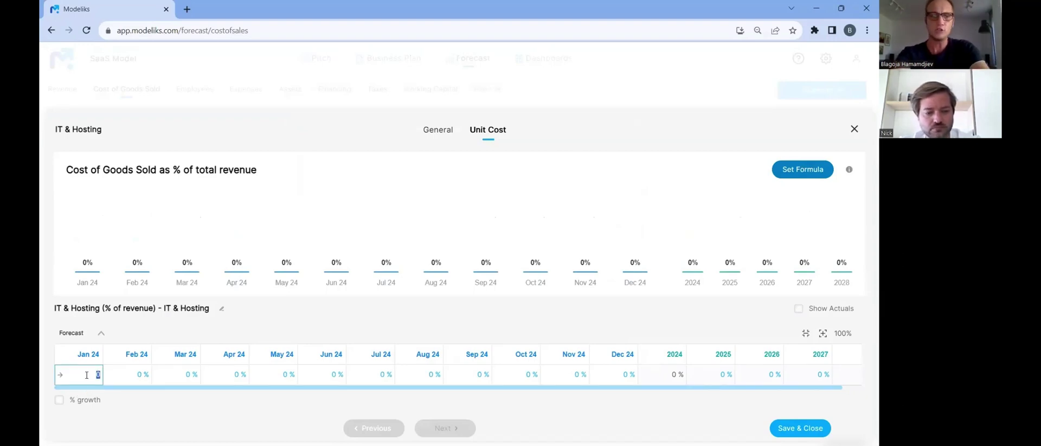
text(7)
key(Tab)
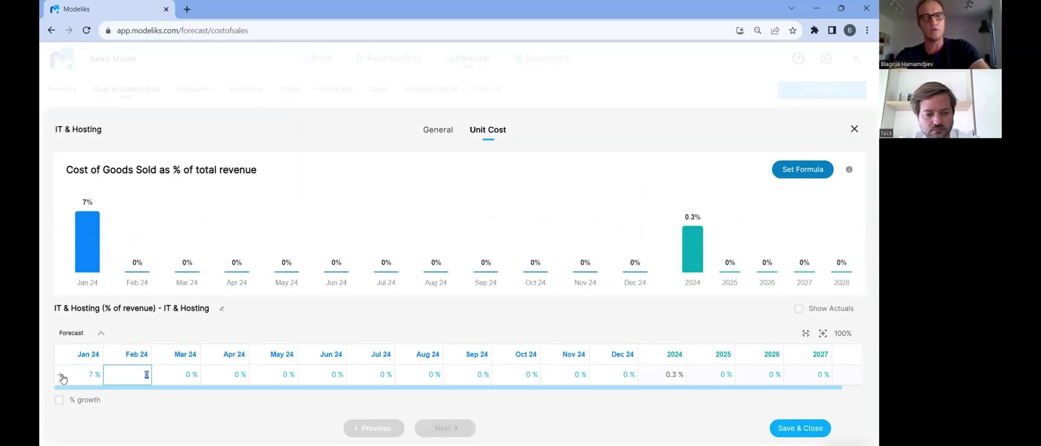
click(61, 377)
click(480, 255)
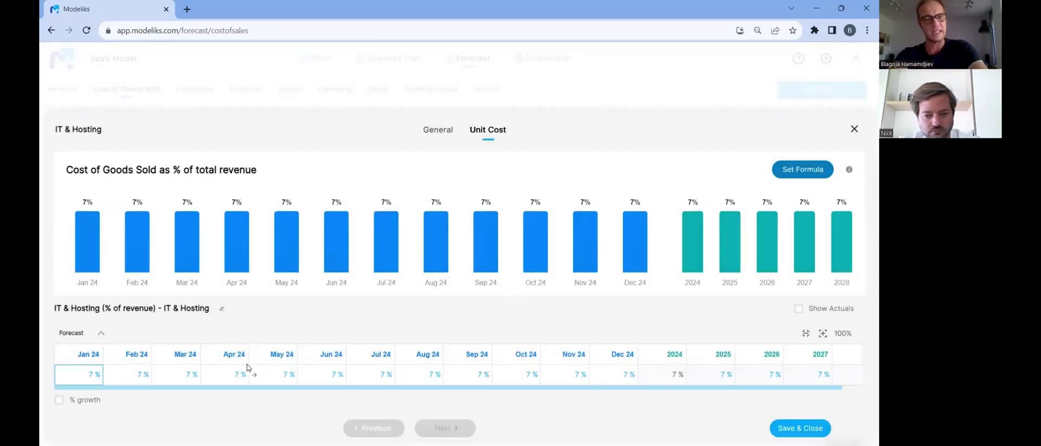
Step: Set IT & Hosting to 6% for 2025, 5% for 2026, 4% for 2027 and 3% for 2028, and save the cost
click(718, 372)
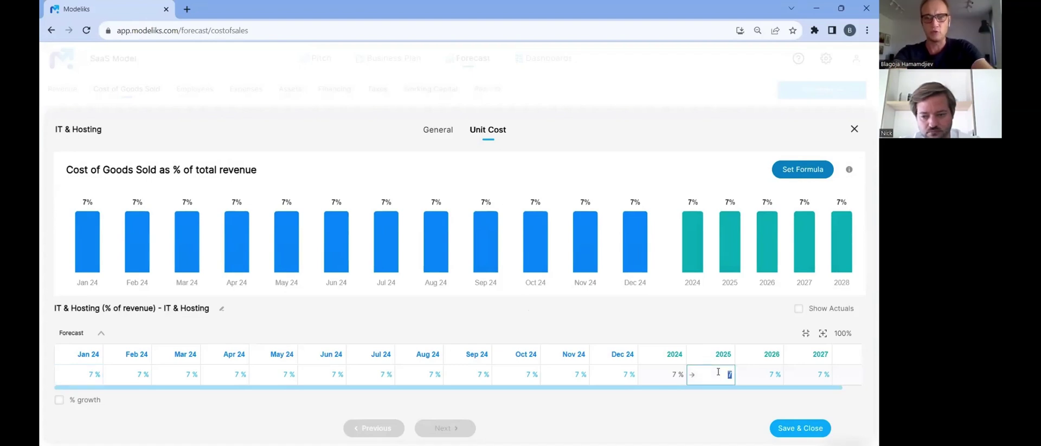
text(6)
key(Tab)
text(5)
key(Tab)
text(4)
key(Tab)
text(3)
key(Tab)
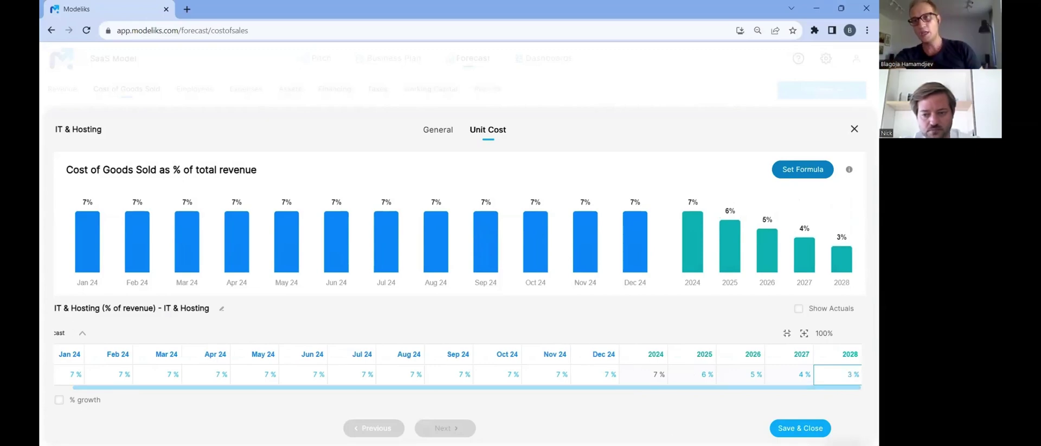
click(800, 428)
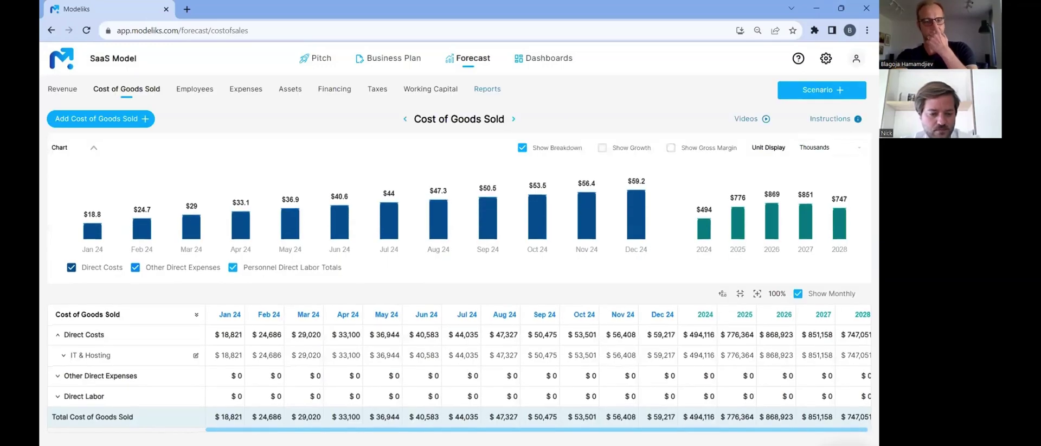
Step: Expand Other Direct Expenses and Direct Labor, and review the personnel groups in the Employees forecast
click(126, 376)
click(111, 401)
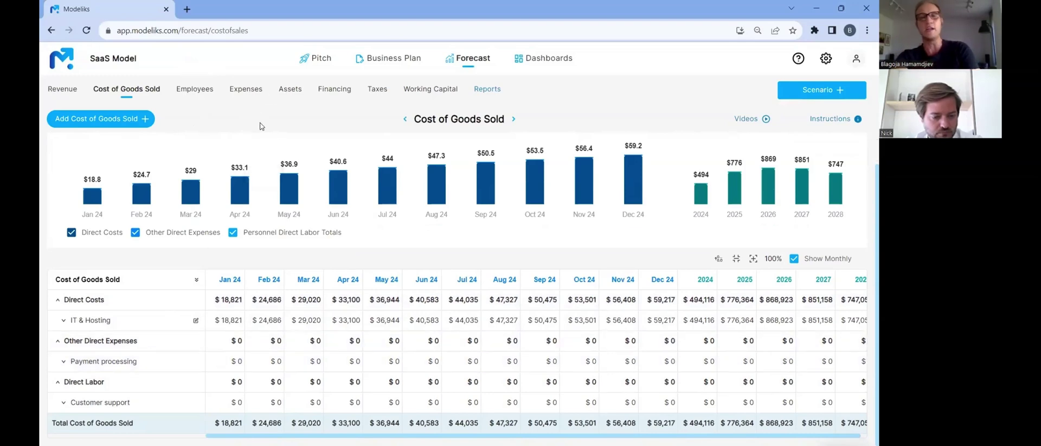
click(191, 91)
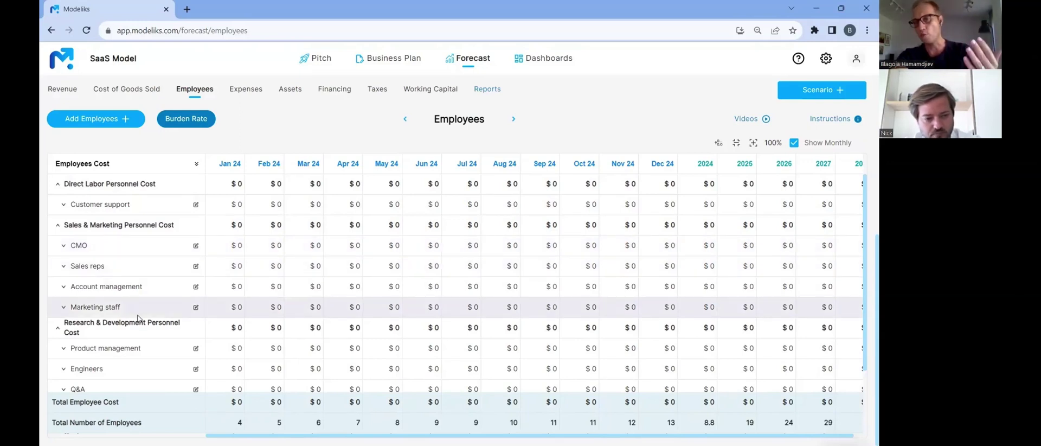
scroll(139, 318, down, 2)
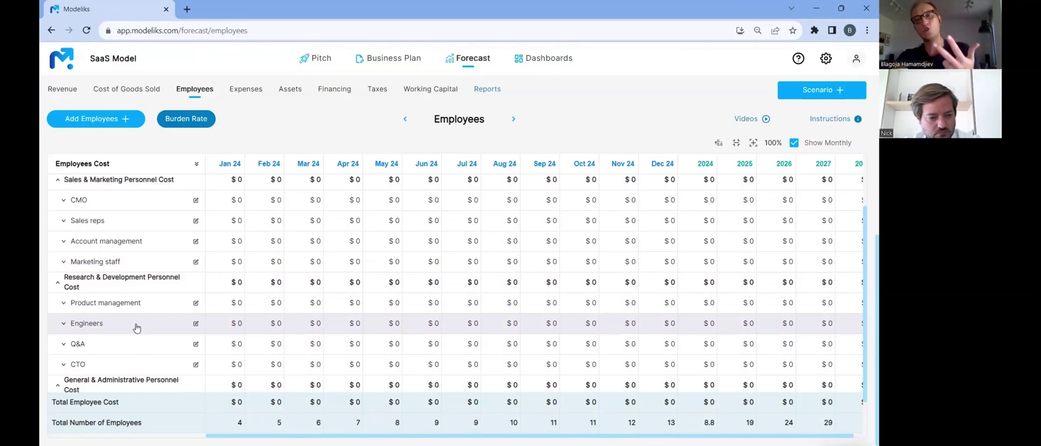
scroll(129, 360, down, 1)
scroll(128, 362, down, 1)
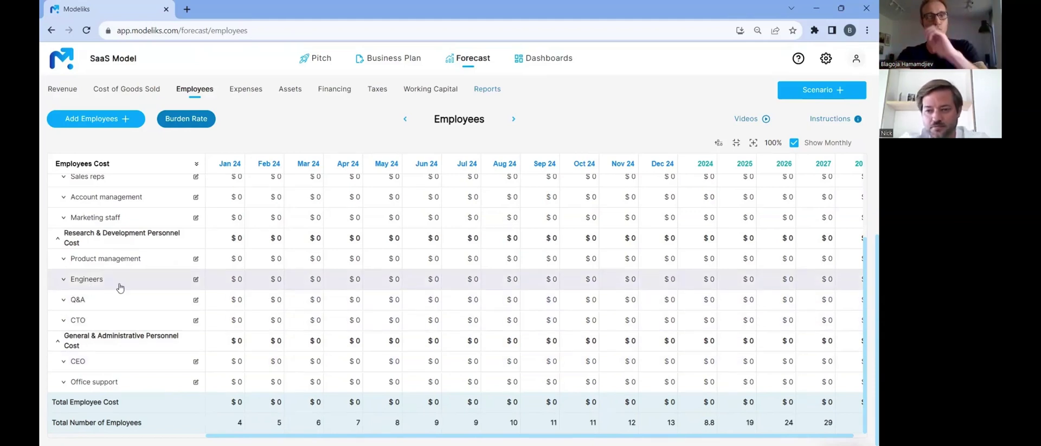
scroll(119, 288, up, 3)
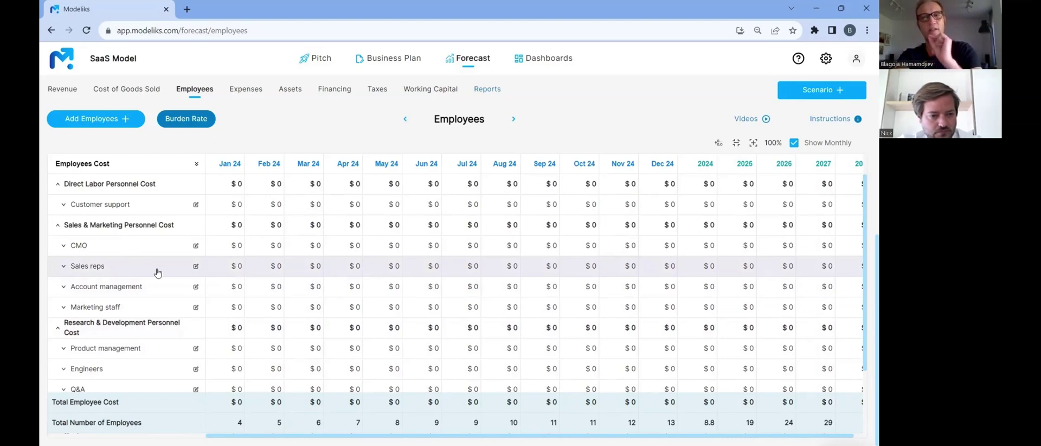
Step: Open the Customer support employee group and examine the formula and inputs behind its number of employees
click(196, 206)
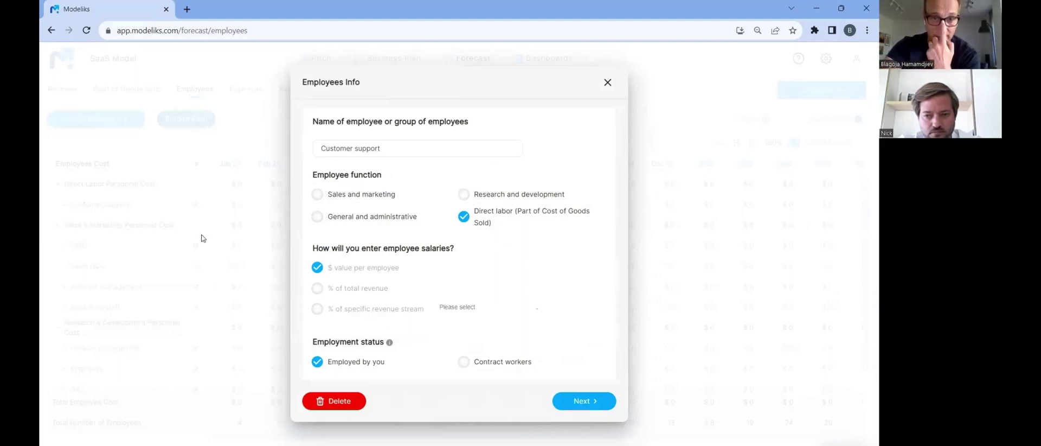
click(577, 400)
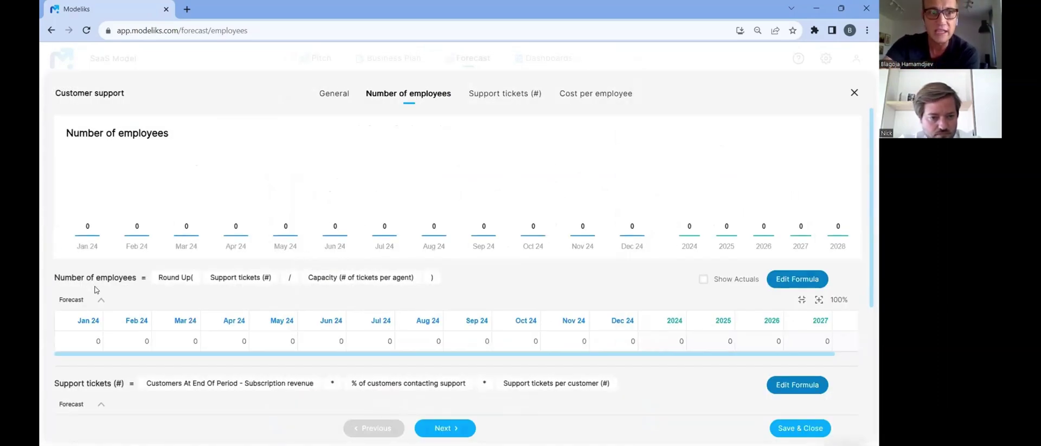
scroll(89, 286, down, 1)
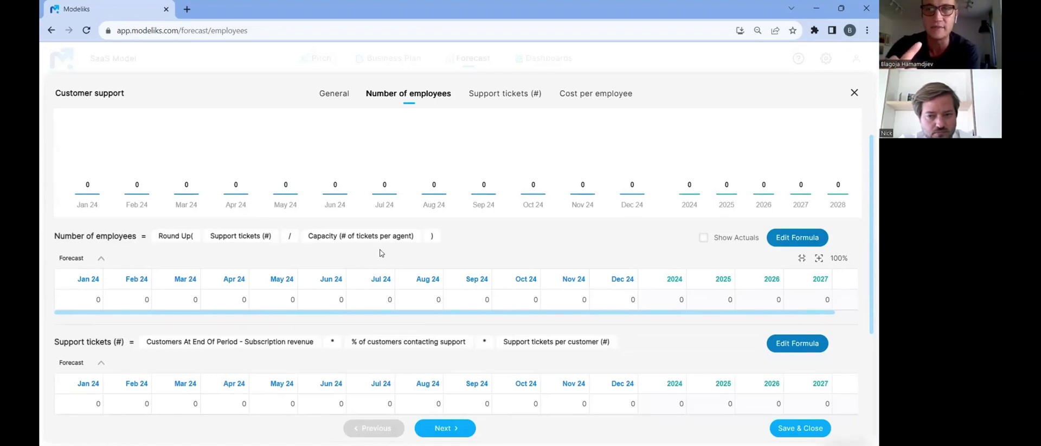
scroll(314, 278, down, 2)
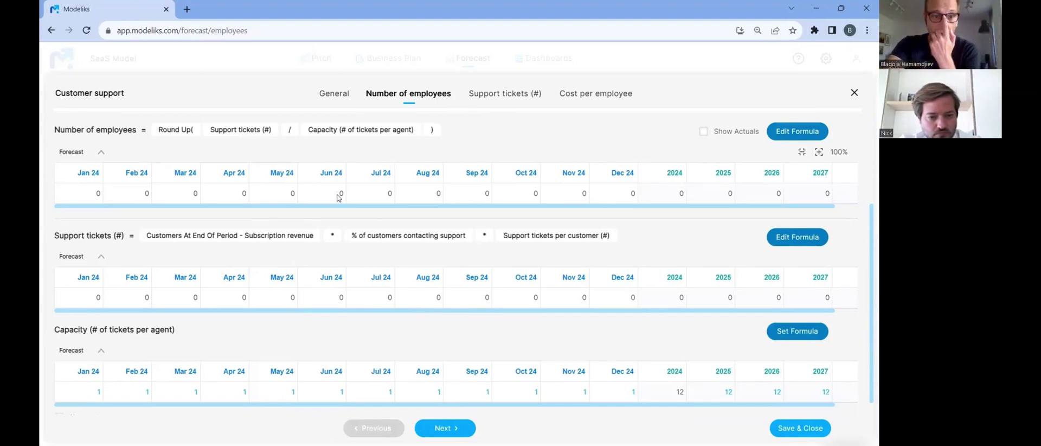
scroll(337, 197, up, 1)
Step: In the support tickets assumptions, set the percentage of customers contacting support to 30% from Jan 24 through the end of the forecast
click(491, 96)
scroll(301, 243, up, 2)
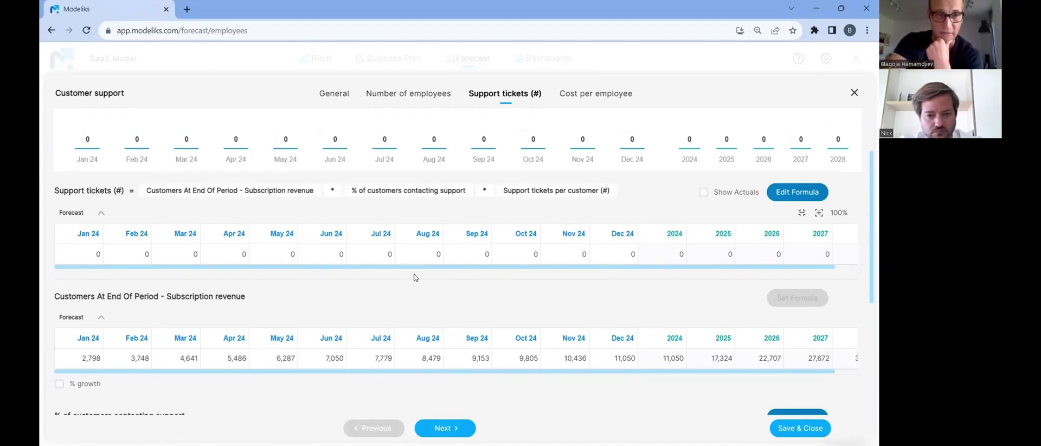
scroll(414, 277, down, 1)
scroll(415, 277, down, 1)
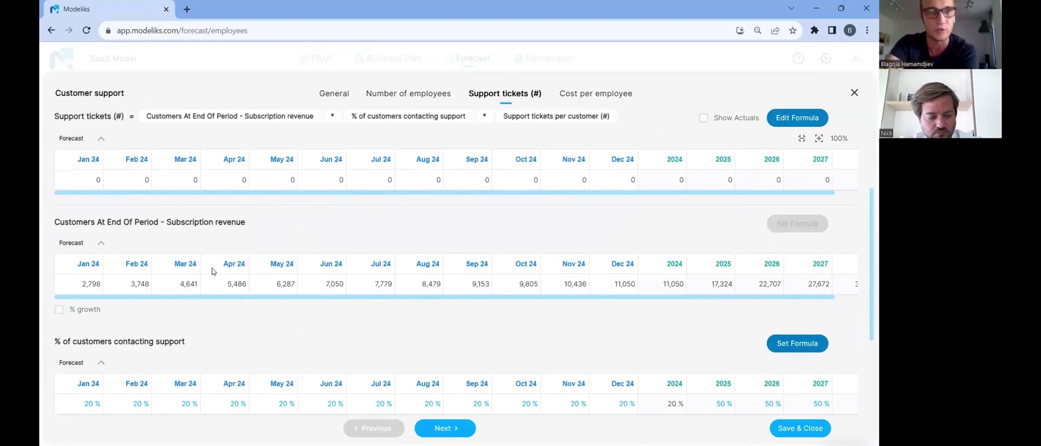
scroll(212, 271, down, 3)
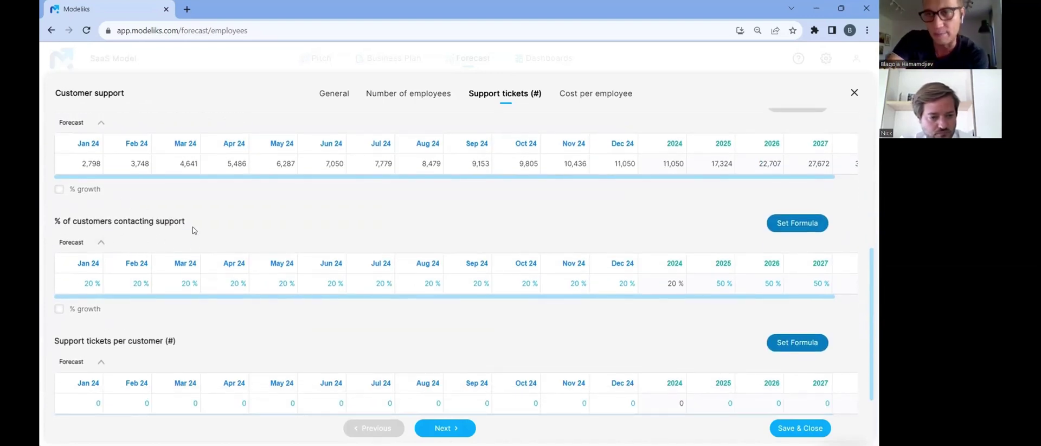
click(87, 288)
text(30)
key(Tab)
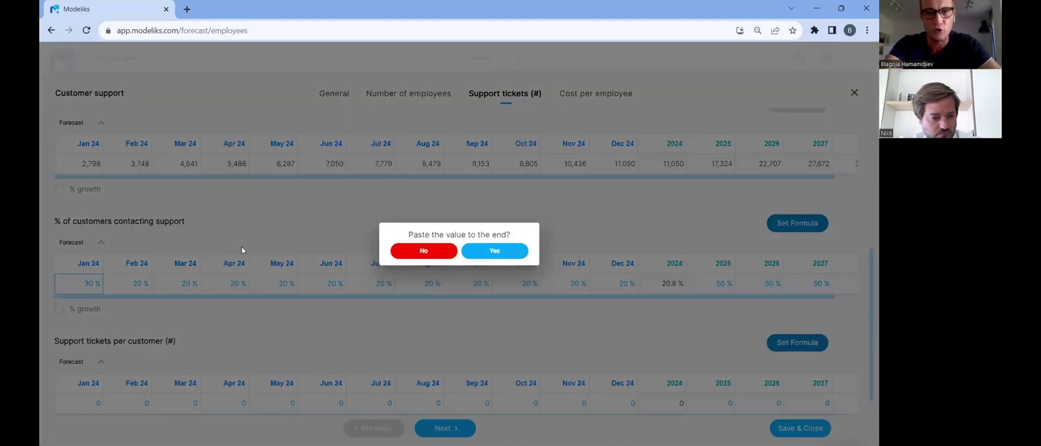
click(491, 251)
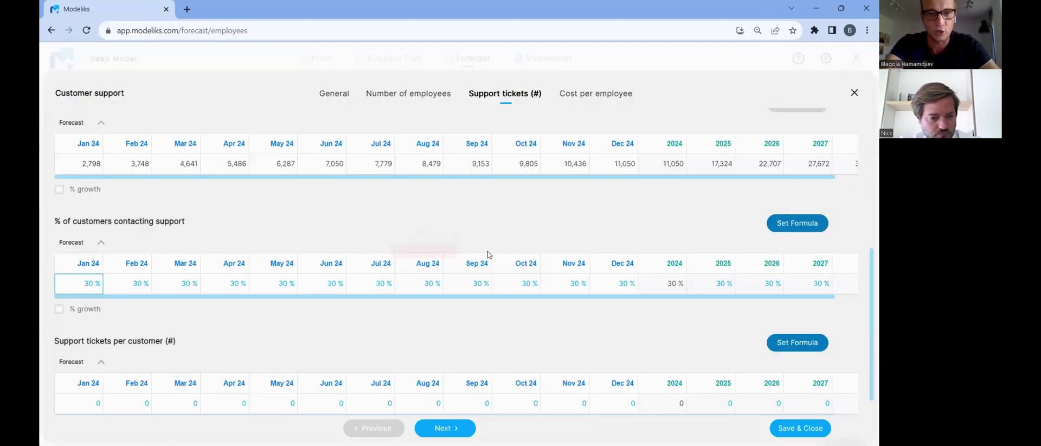
Step: Set the support tickets per customer to 3 from Jan 24 through the end of the forecast
scroll(245, 304, down, 1)
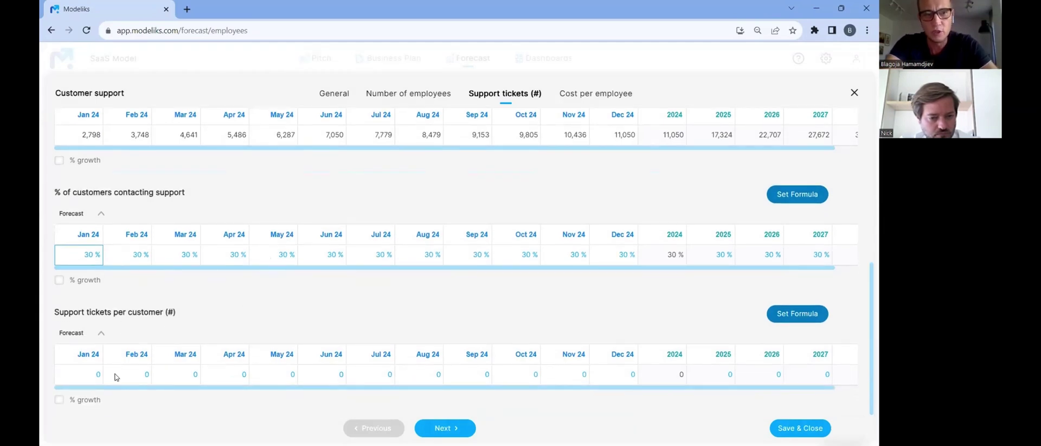
click(93, 374)
text(3)
key(Return)
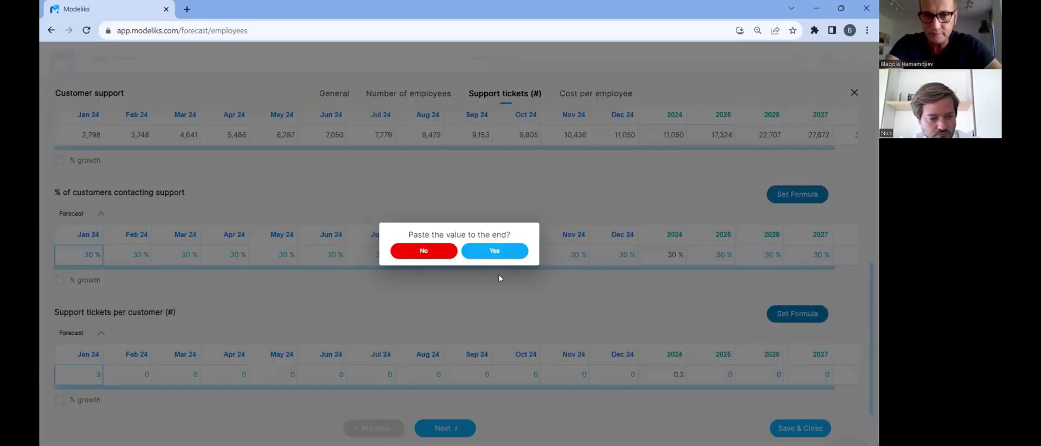
click(490, 252)
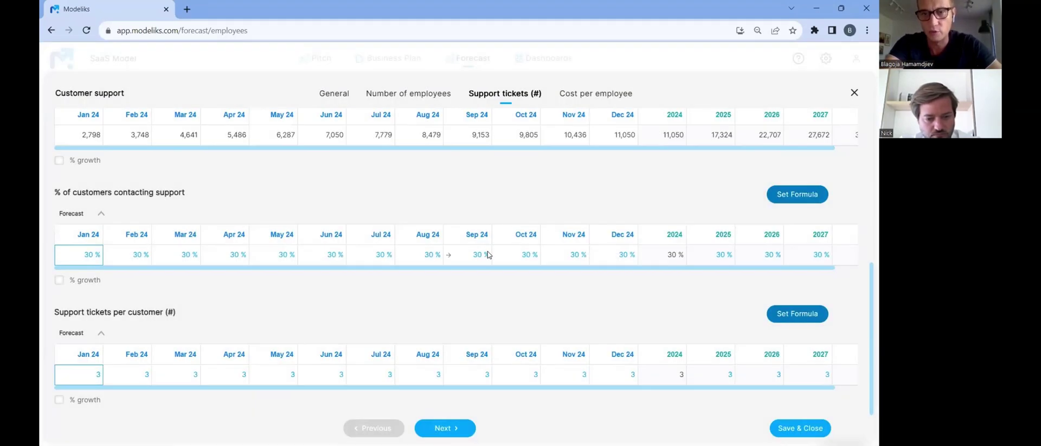
Step: Review the support tickets, and set the capacity per agent to 800 tickets from Jan 24 through the end of the forecast
scroll(326, 217, up, 2)
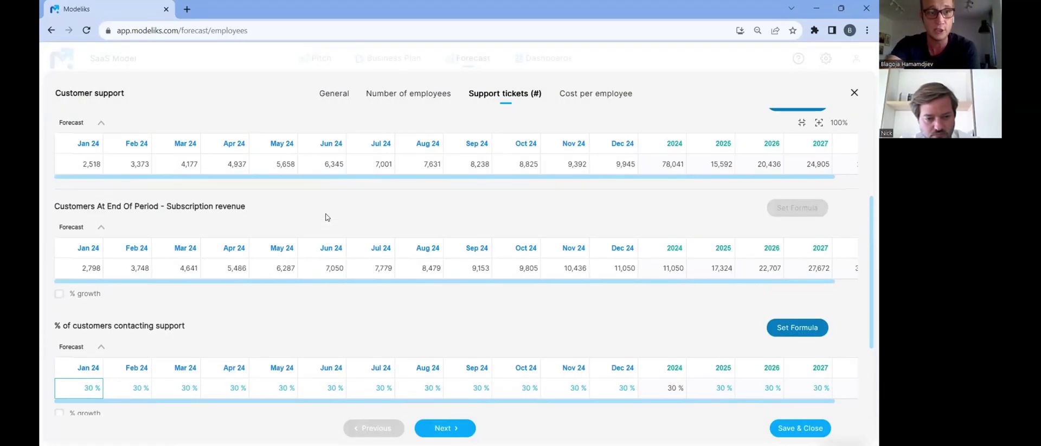
scroll(229, 213, up, 1)
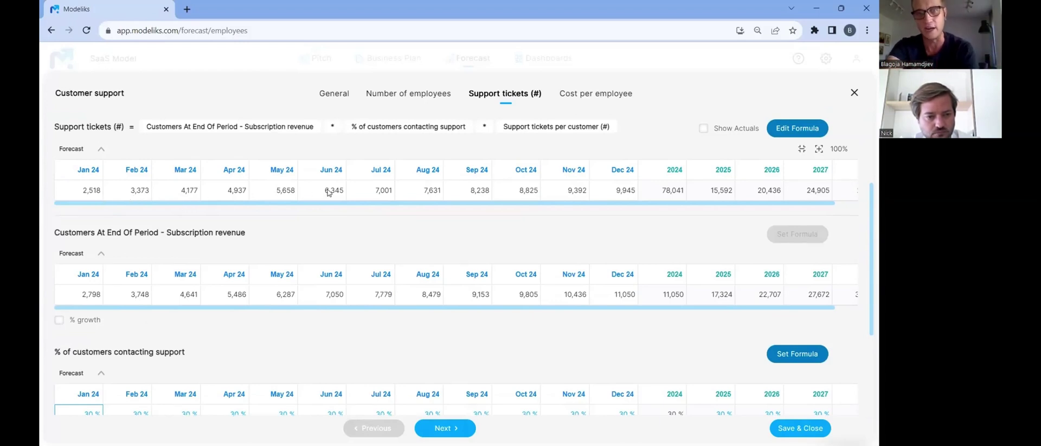
click(408, 96)
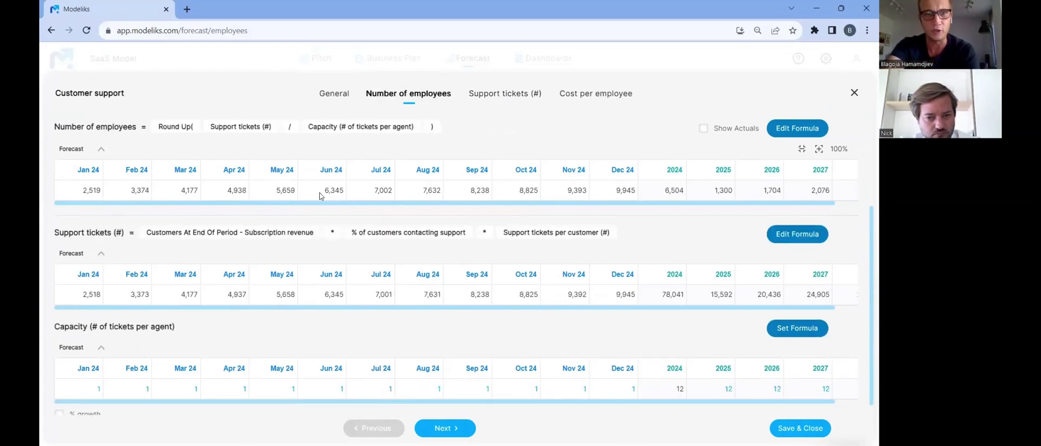
scroll(279, 277, down, 1)
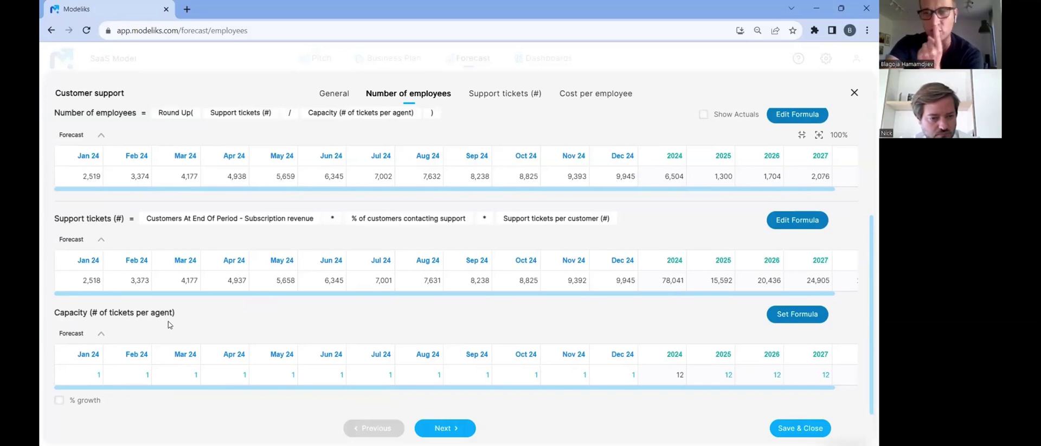
click(87, 377)
text(800)
key(Tab)
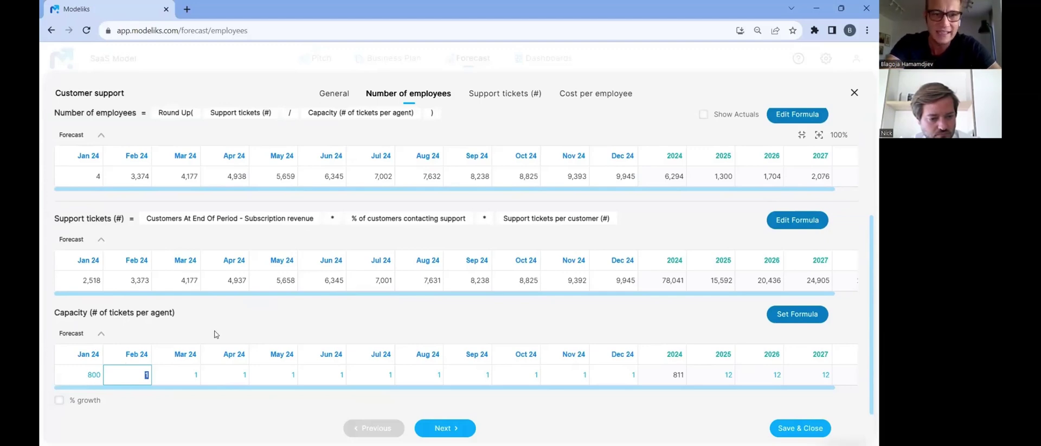
click(61, 378)
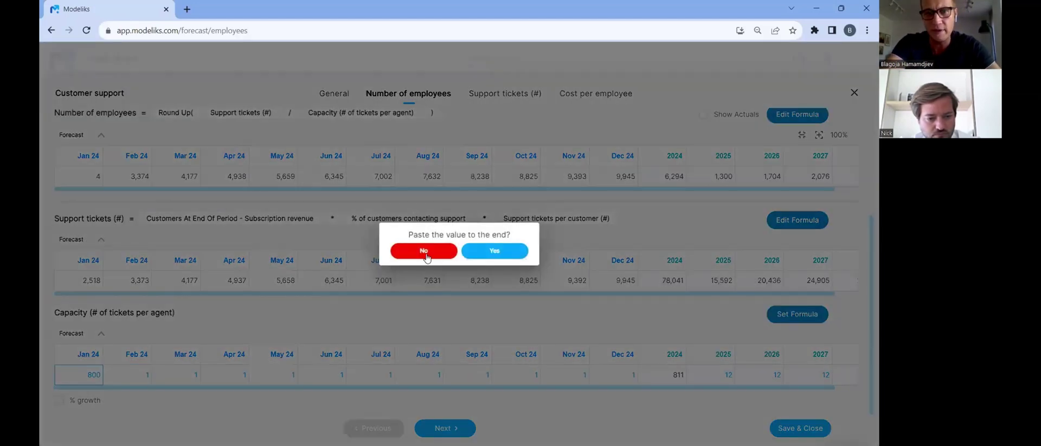
click(485, 257)
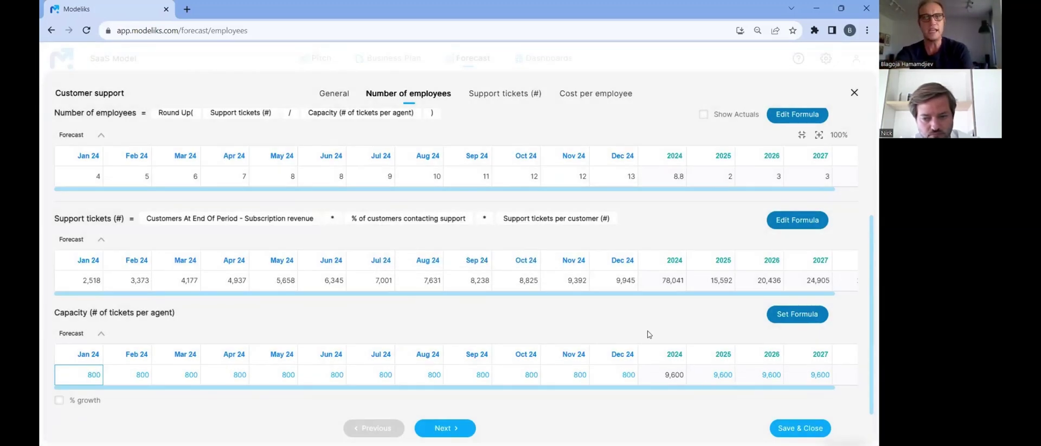
Step: Set the Customer support gross salary per employee to $3,000 from Jan 24 through the end of the forecast, and save the group
scroll(647, 333, up, 1)
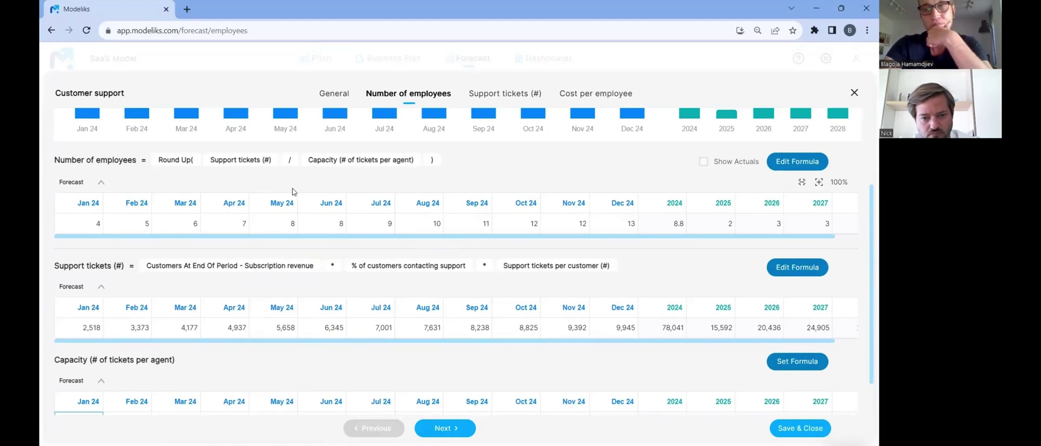
click(573, 99)
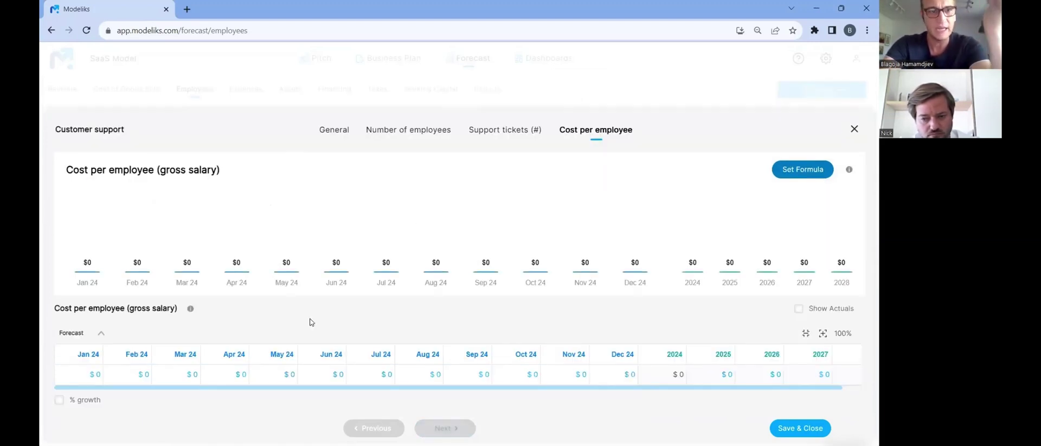
click(86, 374)
text(3,000)
key(Return)
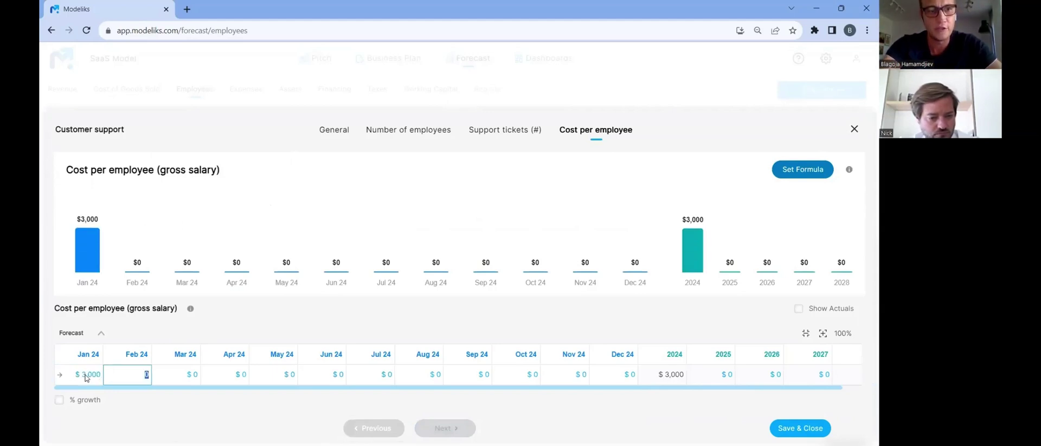
click(60, 374)
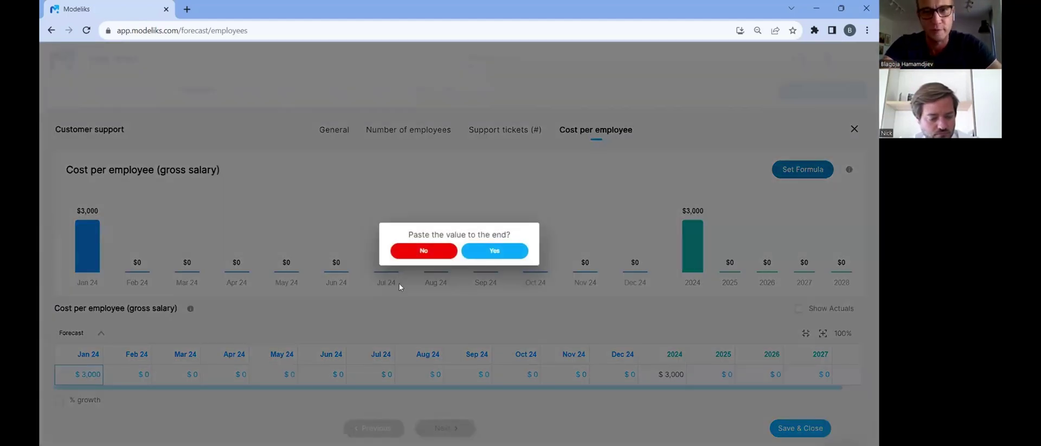
click(475, 253)
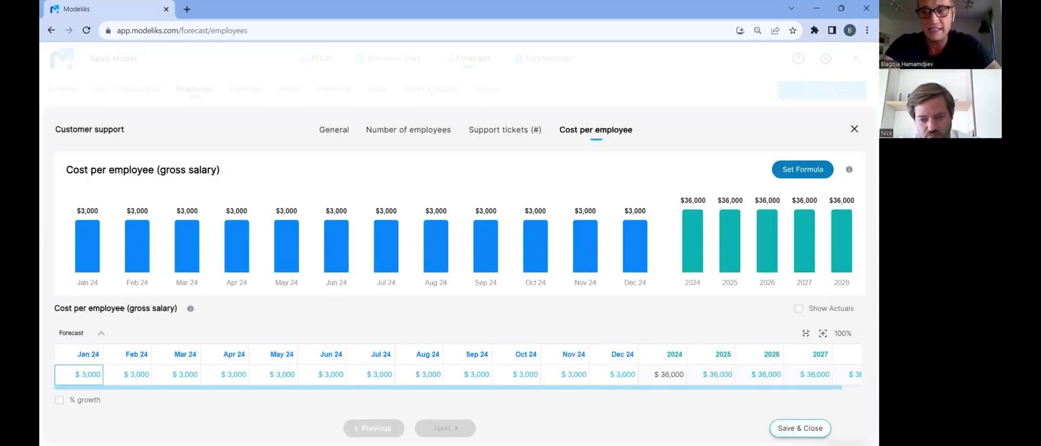
click(797, 429)
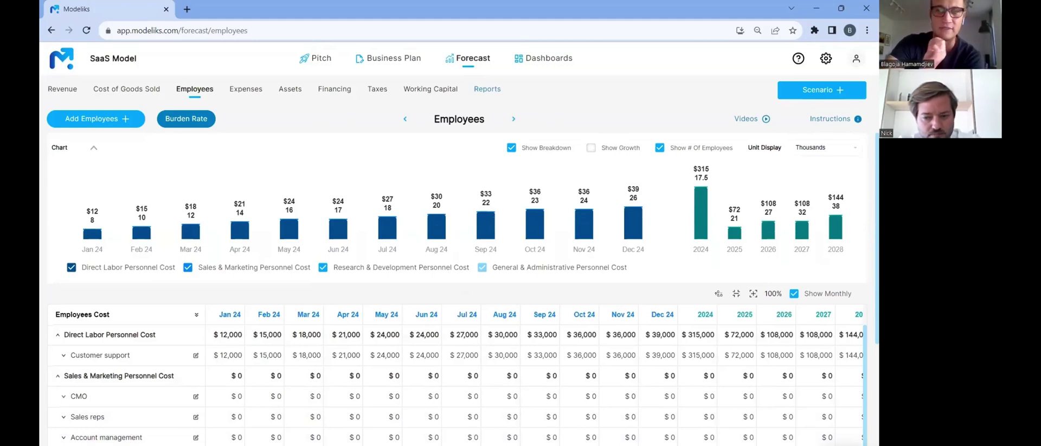
Step: Set the CMO's employee cost to $6,000 from Jan 24 through the end of the forecast
scroll(366, 286, down, 5)
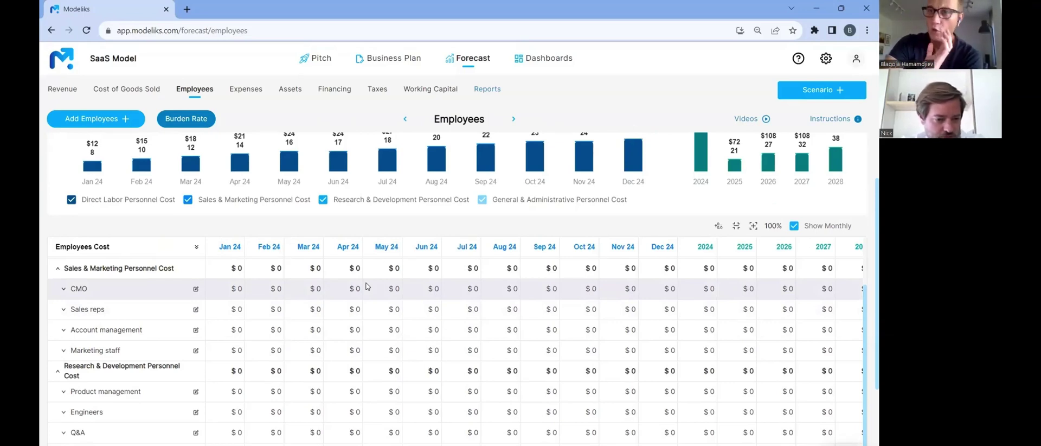
click(124, 293)
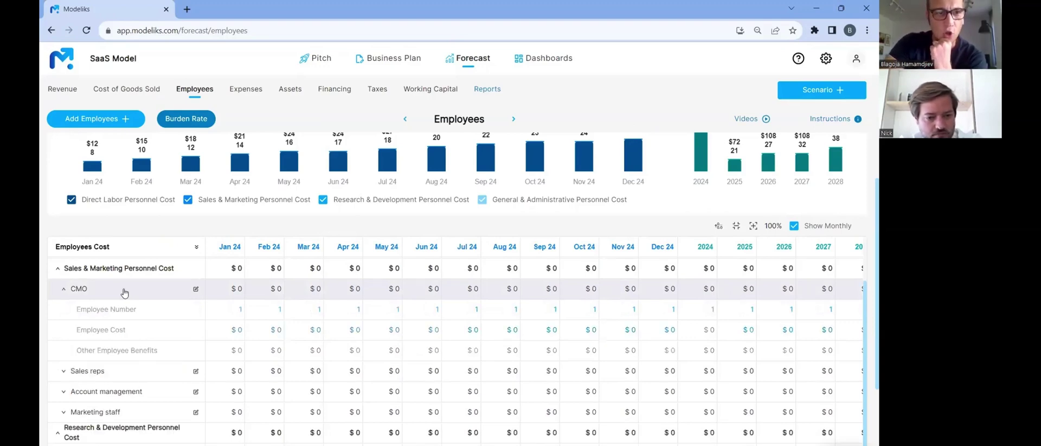
scroll(177, 192, down, 5)
scroll(179, 195, up, 3)
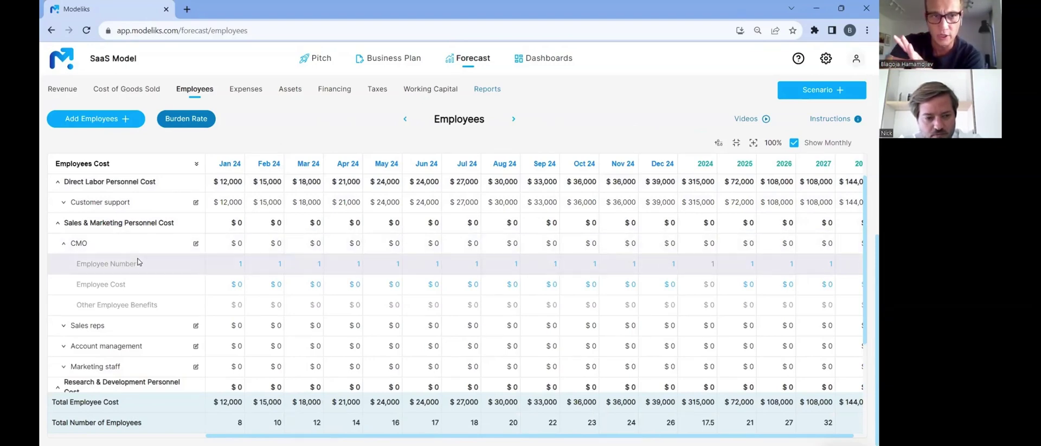
click(232, 288)
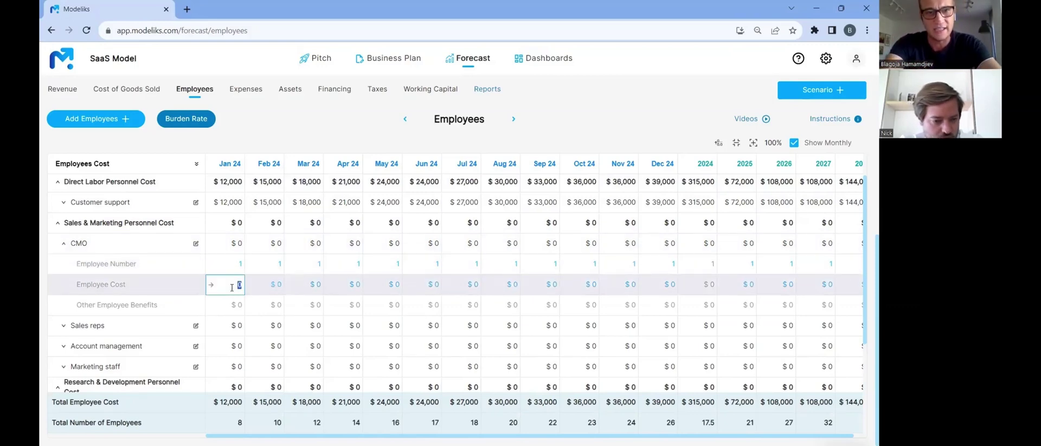
text(6000)
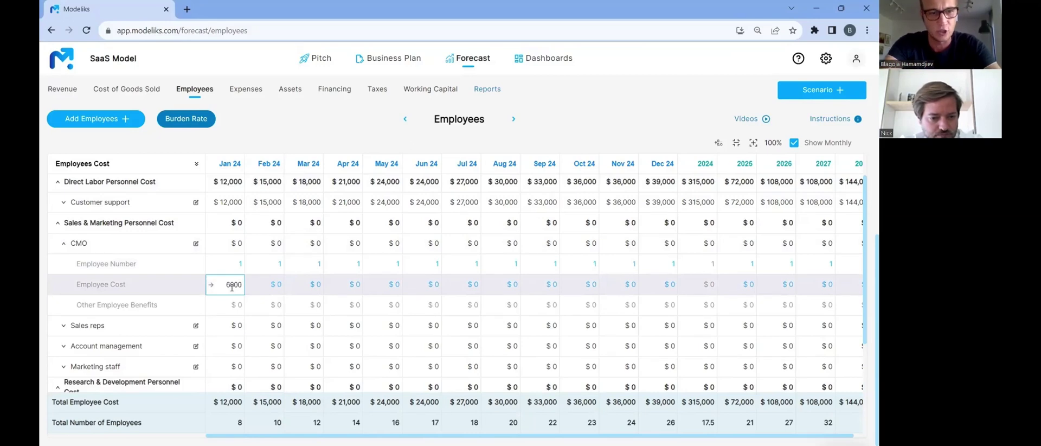
key(Tab)
click(211, 286)
click(489, 251)
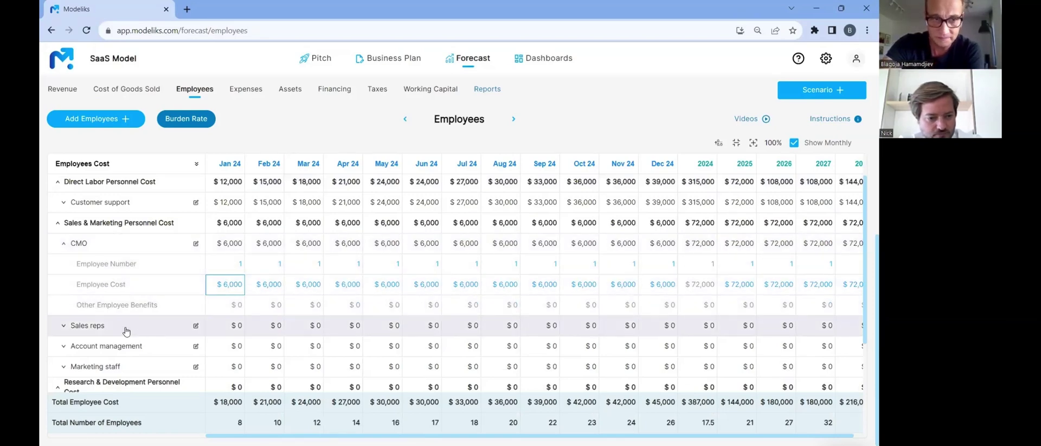
click(111, 244)
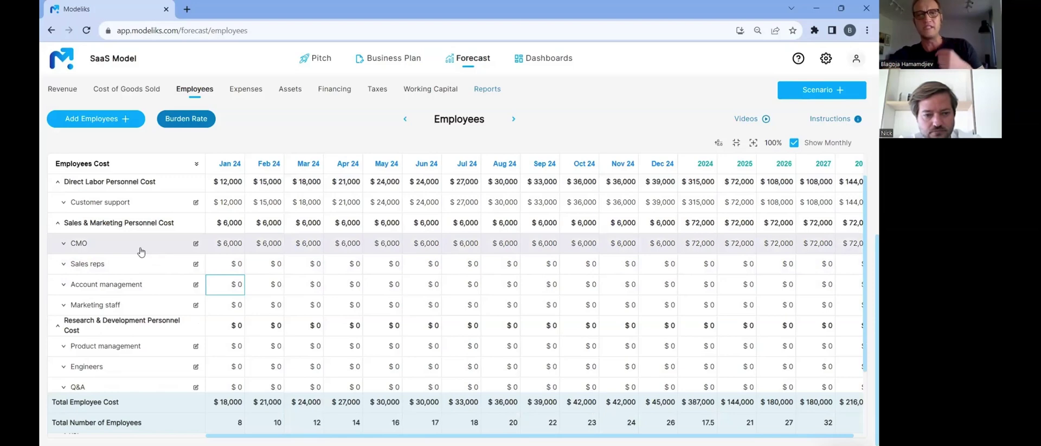
Step: Open the Sales reps employee group and examine the formula and inputs behind its number of employees
click(141, 251)
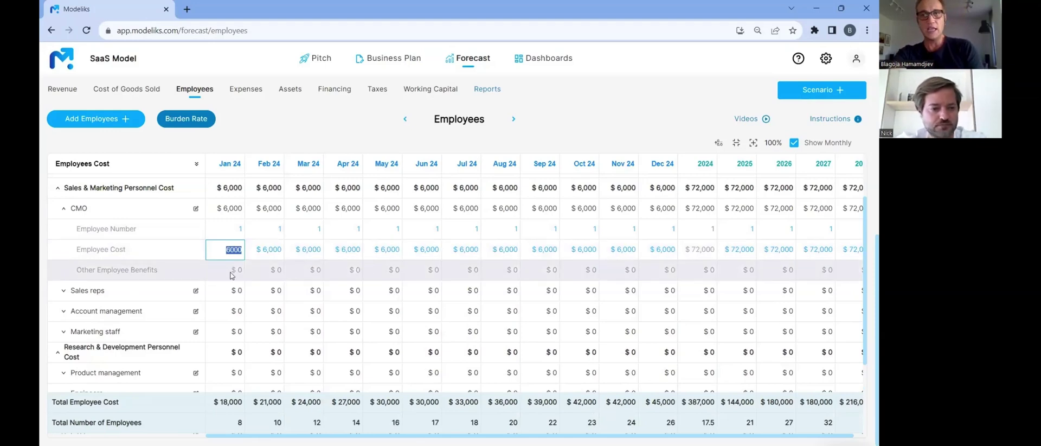
click(149, 294)
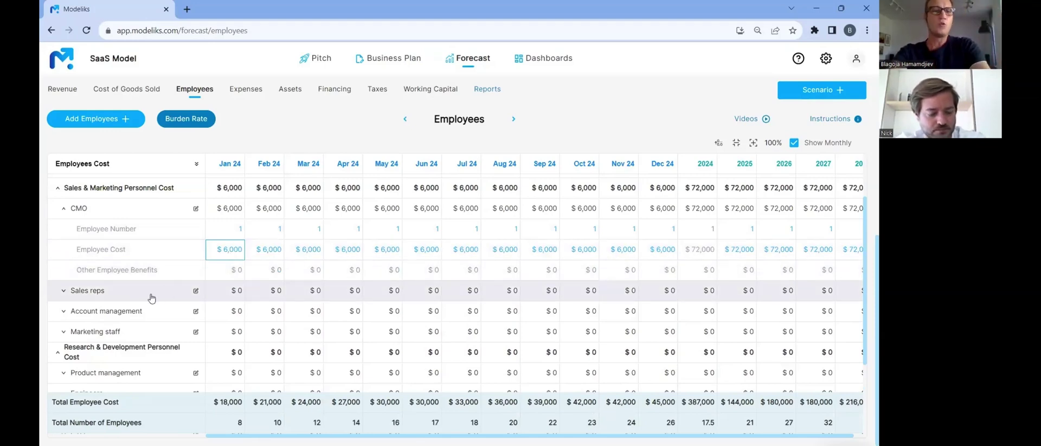
scroll(200, 284, down, 2)
scroll(187, 239, up, 2)
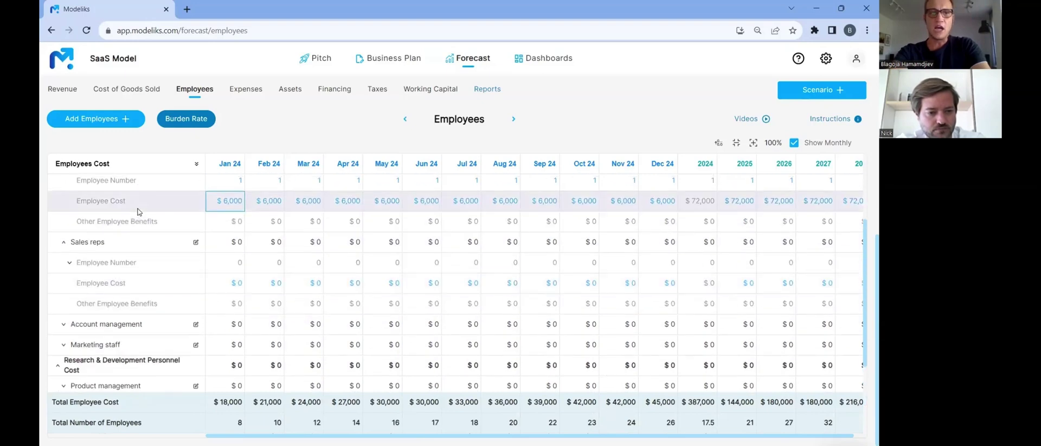
click(195, 242)
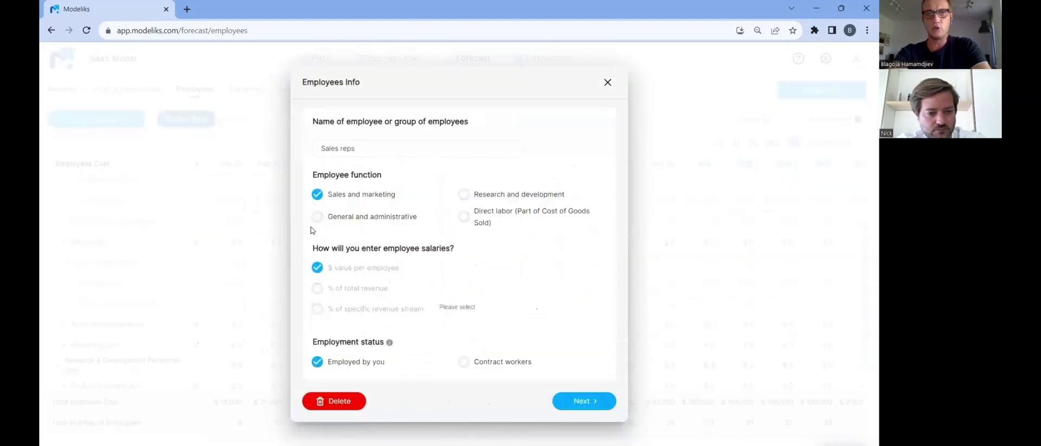
click(578, 401)
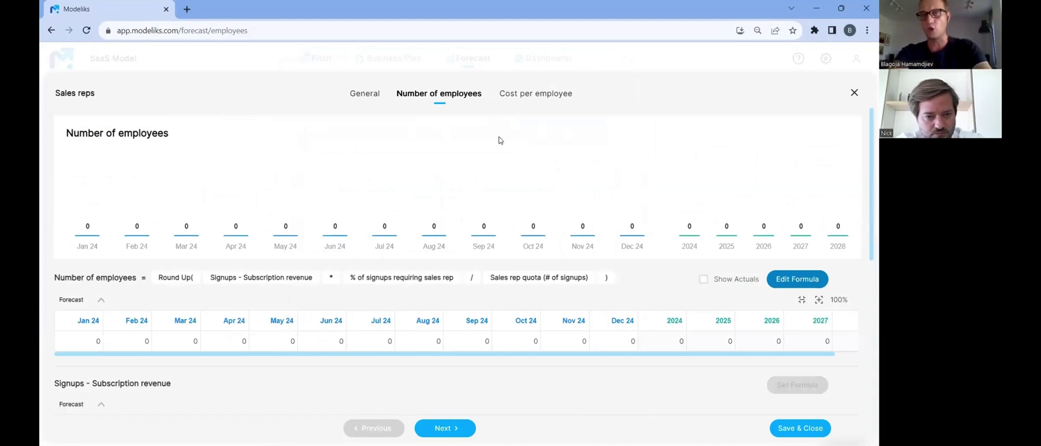
scroll(353, 237, down, 3)
scroll(353, 234, down, 2)
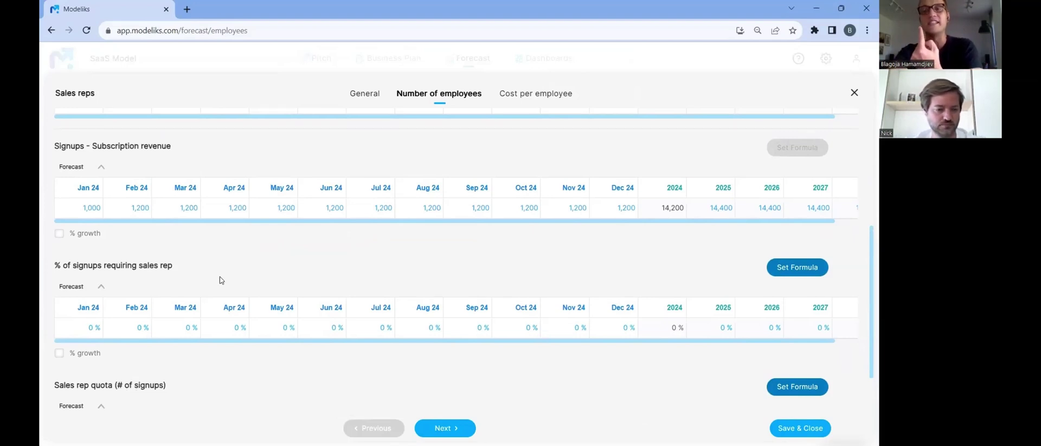
scroll(220, 279, up, 3)
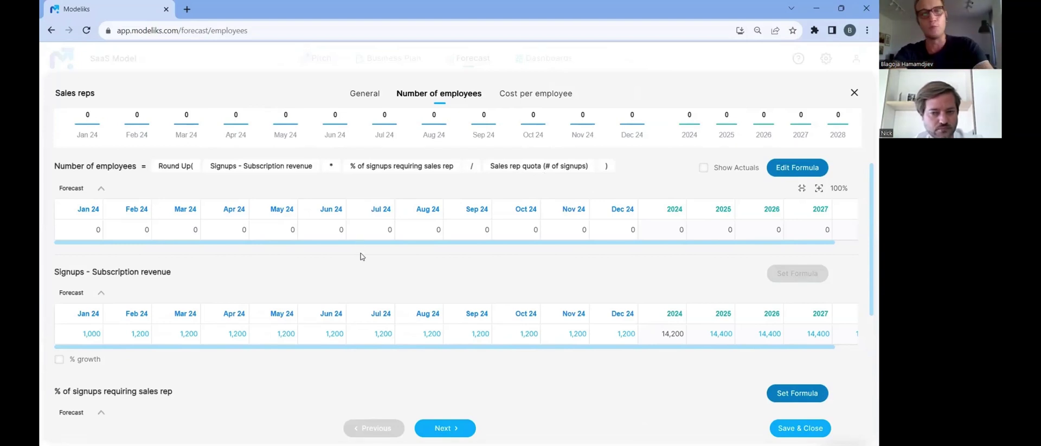
Step: Set the percentage of signups requiring a sales rep to 80% from Jan 24 through the end of the forecast
scroll(362, 256, down, 1)
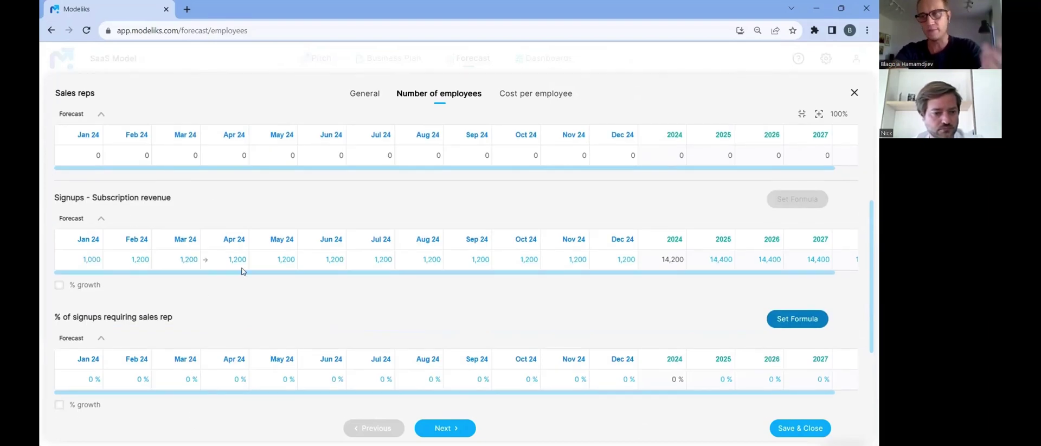
scroll(243, 292, down, 2)
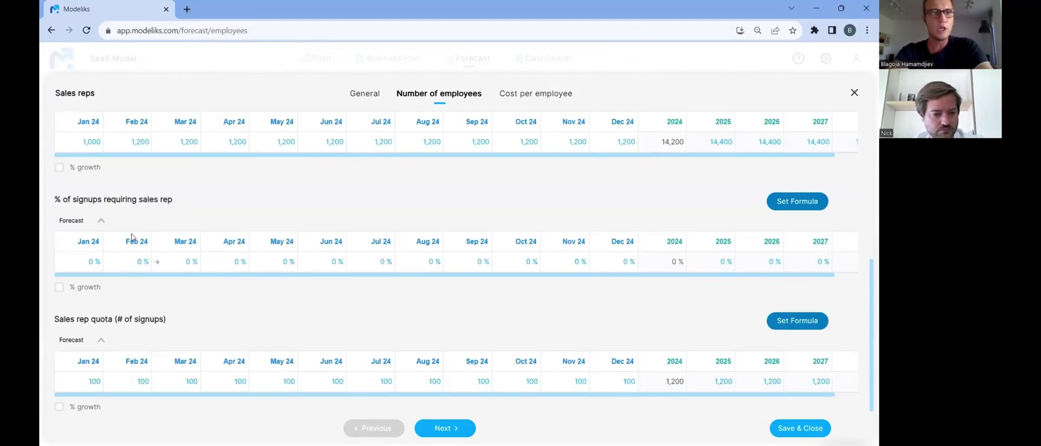
click(95, 263)
text(80)
key(Tab)
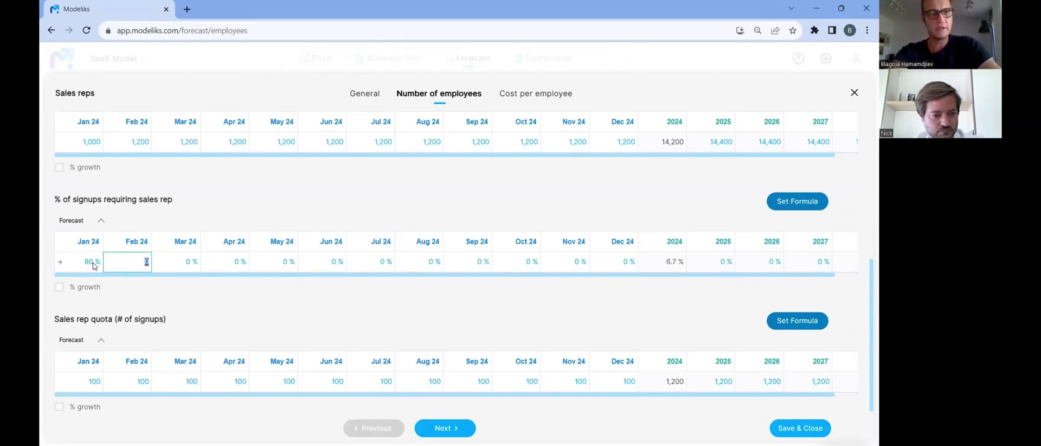
click(60, 264)
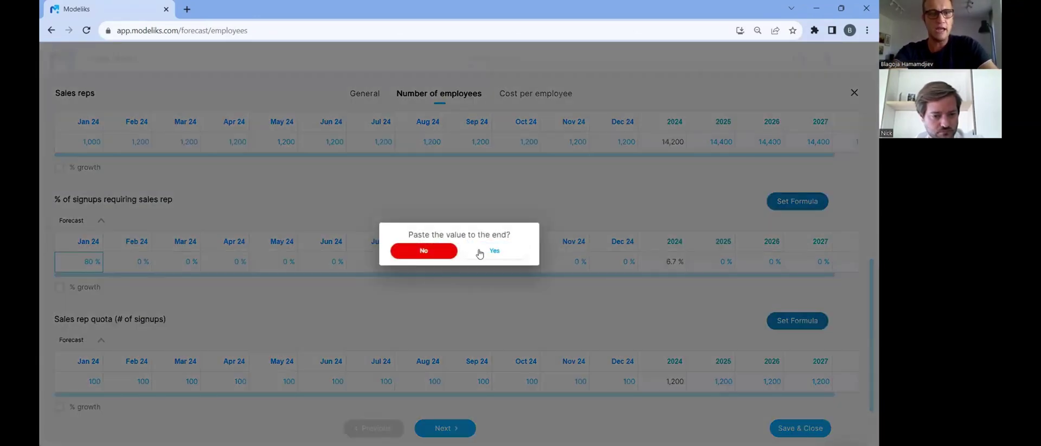
click(494, 257)
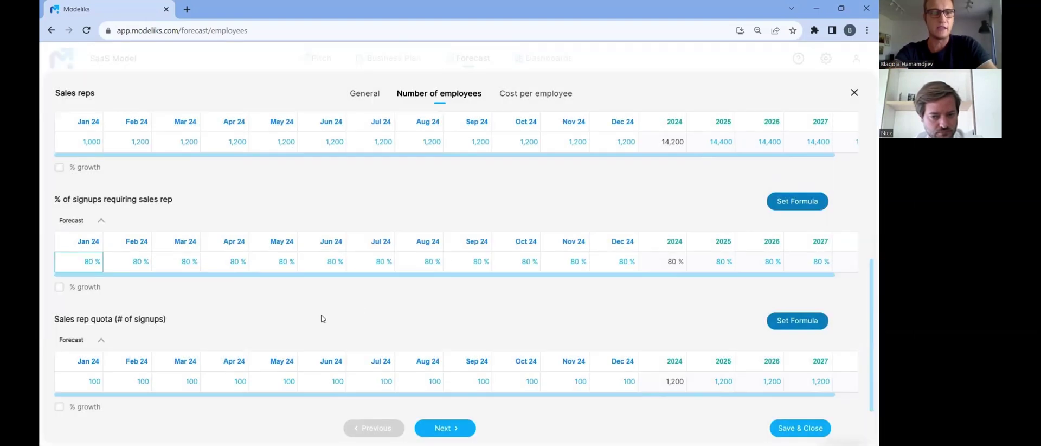
Step: Set the sales rep quota to 200 signups from Jan 24 through the end of the forecast
scroll(163, 349, down, 1)
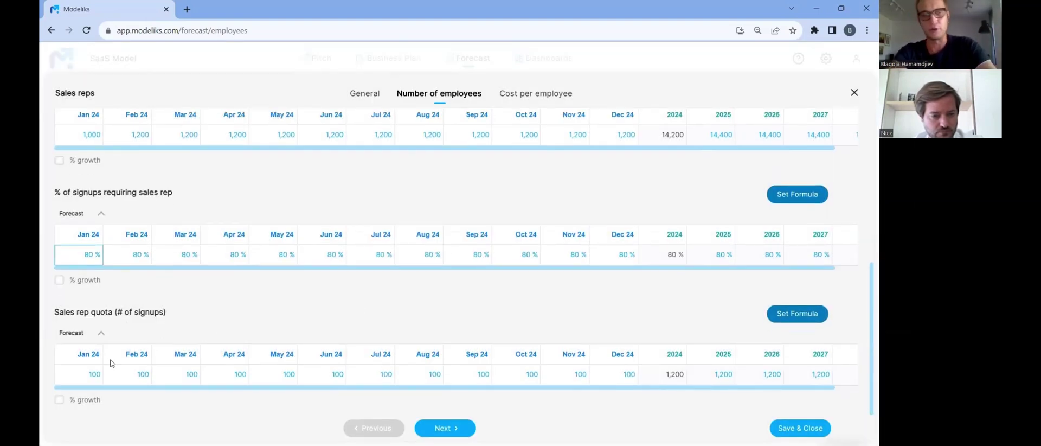
click(91, 375)
text(200)
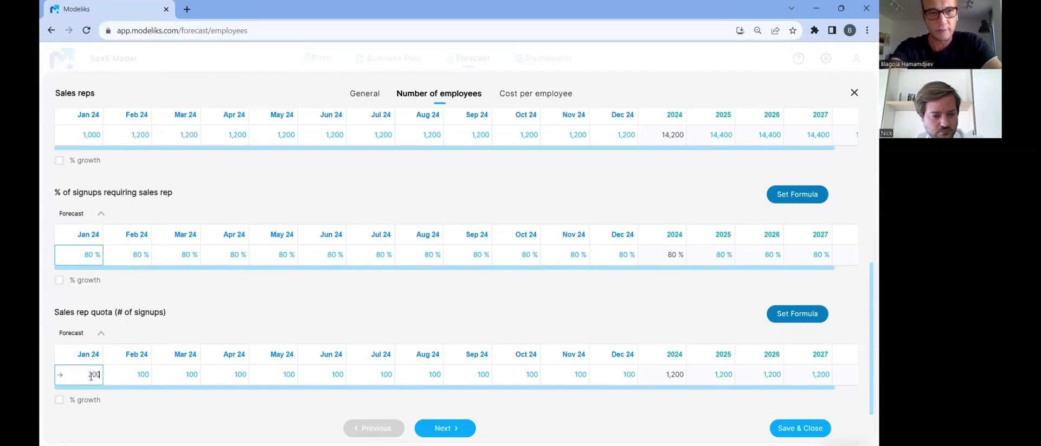
key(Tab)
click(60, 374)
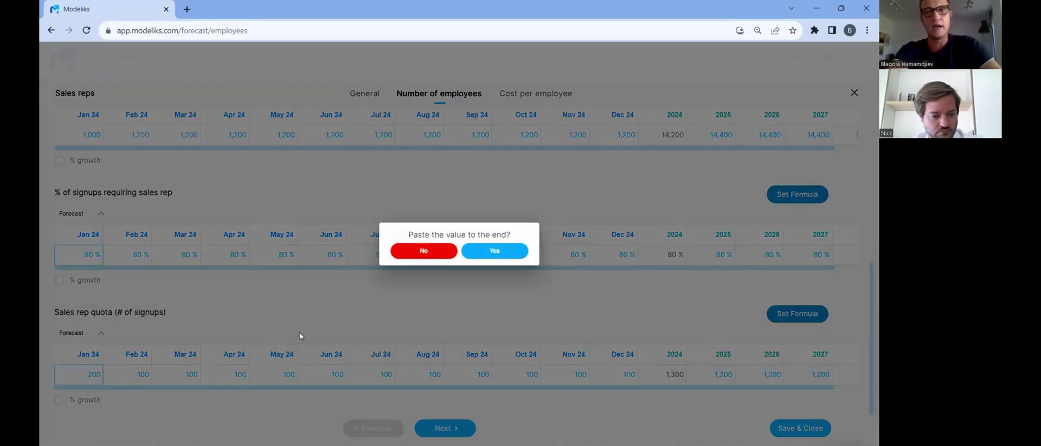
click(491, 258)
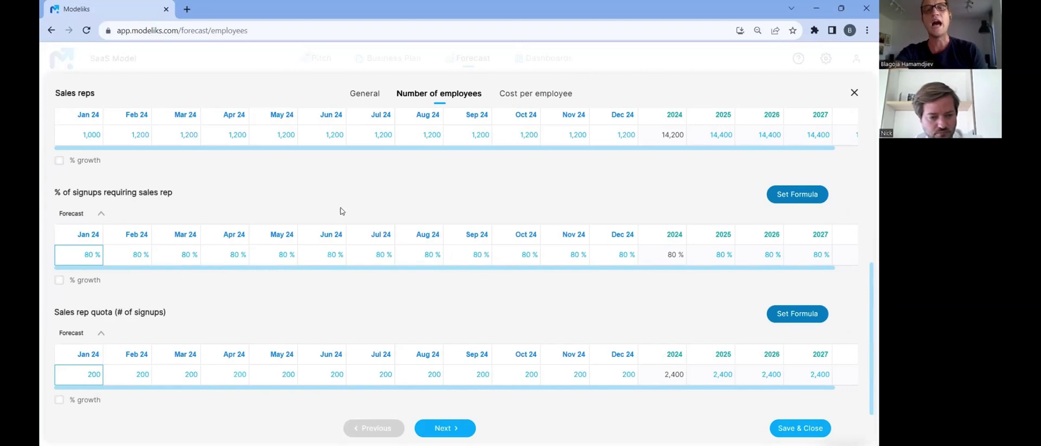
Step: Set the Sales reps gross salary per employee to $4,000 from Jan 24 through the end of the forecast, and save the group
scroll(340, 212, up, 1)
scroll(341, 211, up, 3)
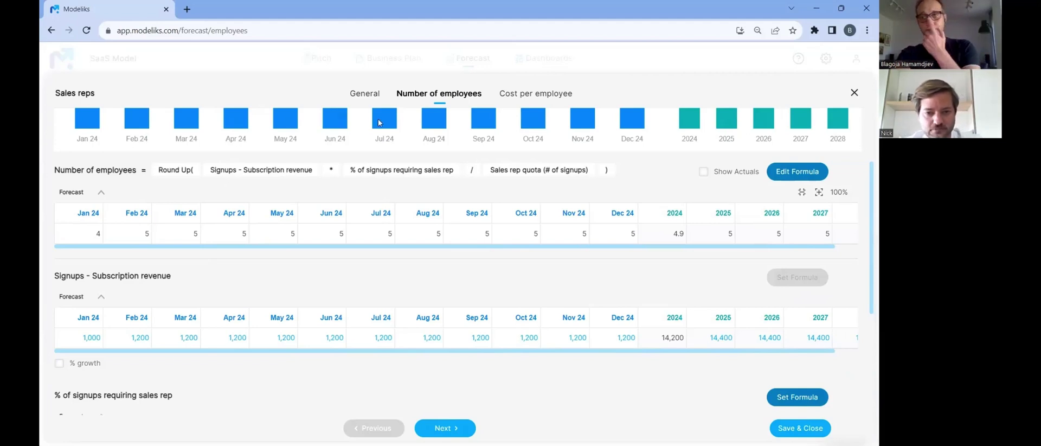
click(516, 91)
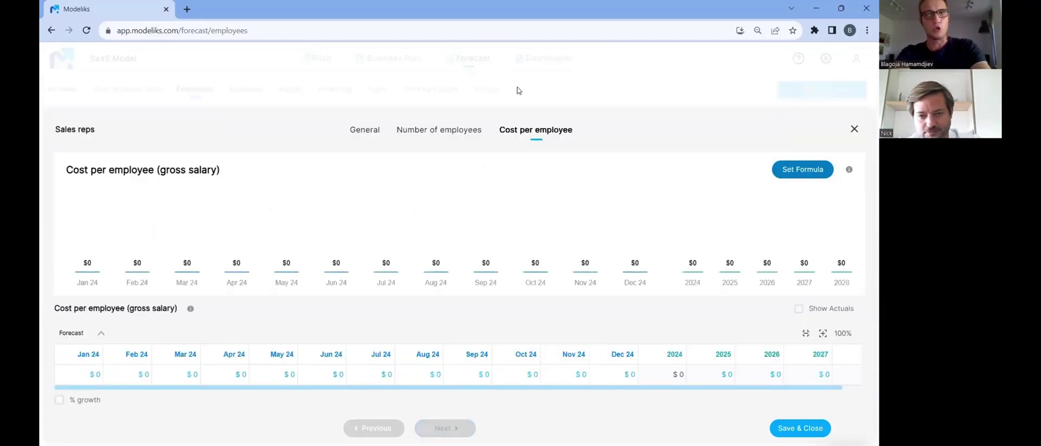
click(90, 374)
text(4000)
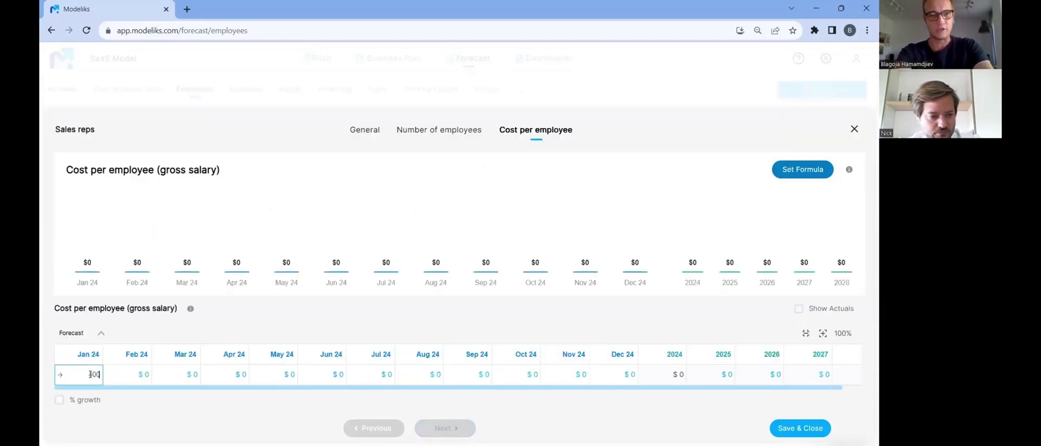
key(Tab)
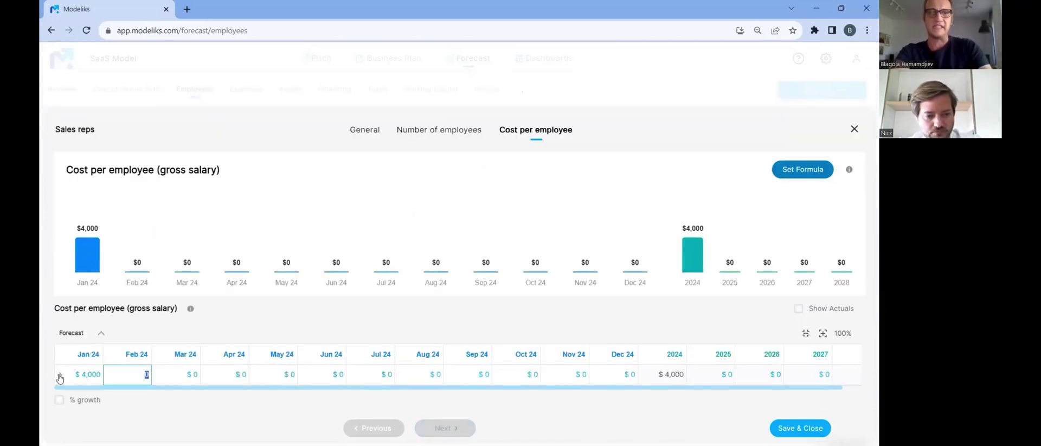
click(61, 376)
click(480, 257)
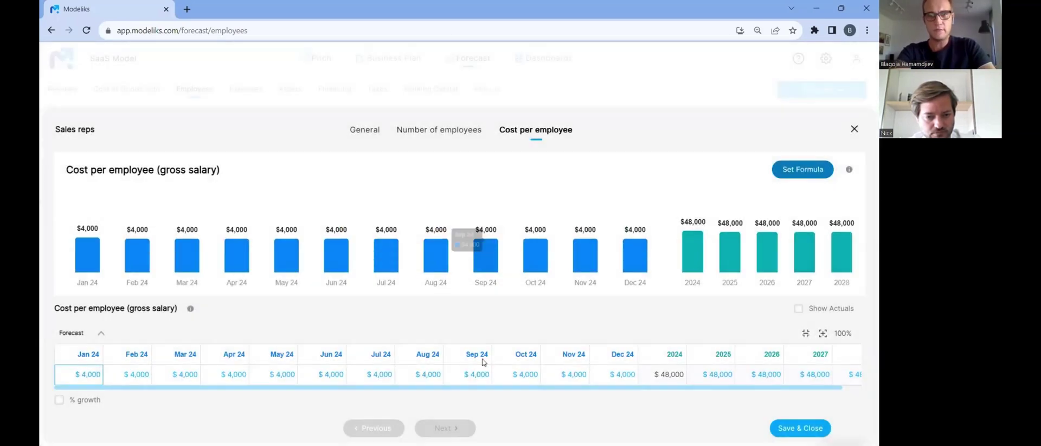
click(800, 428)
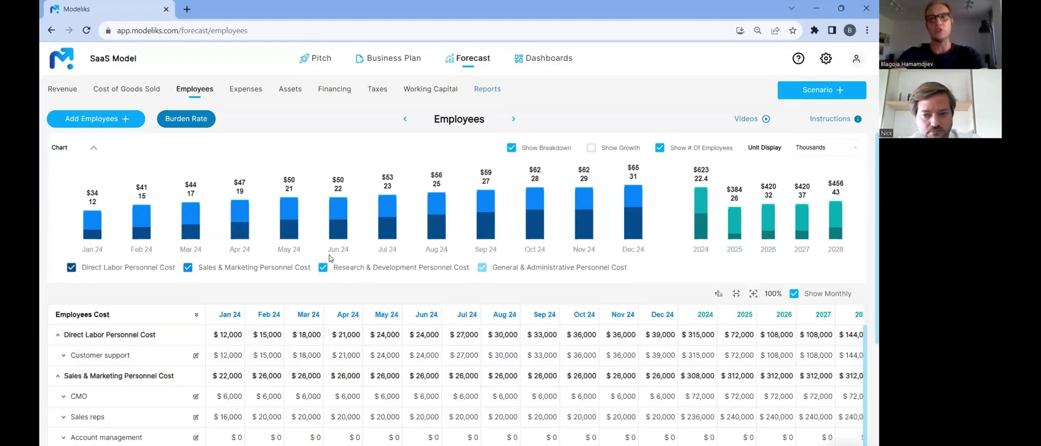
Step: Set the estimated employee burden rate to 23% and save it
click(187, 122)
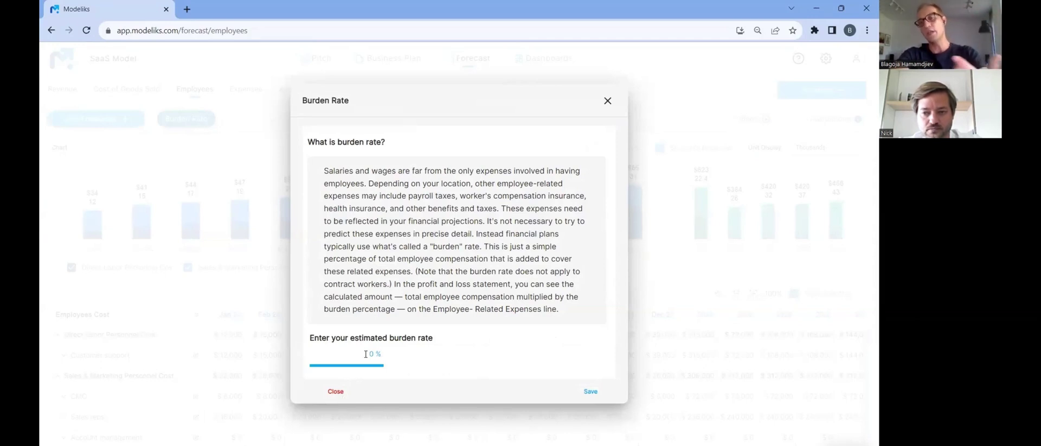
click(365, 354)
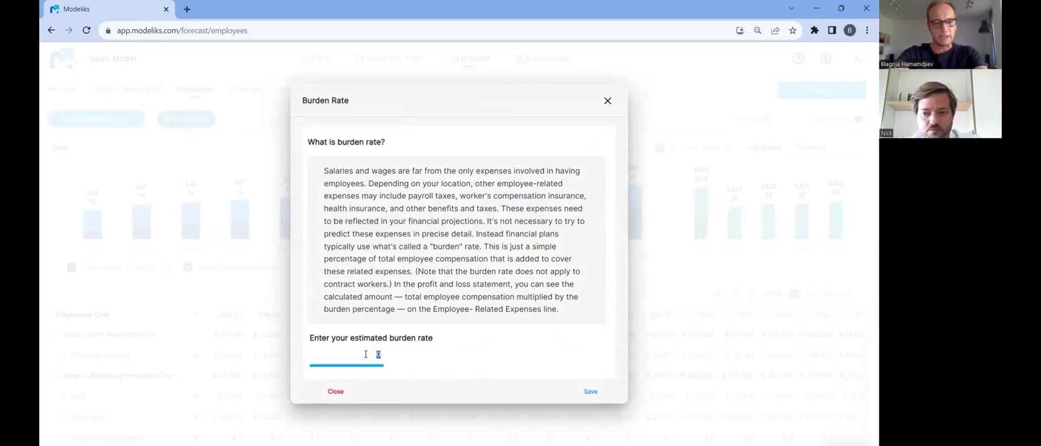
text(23)
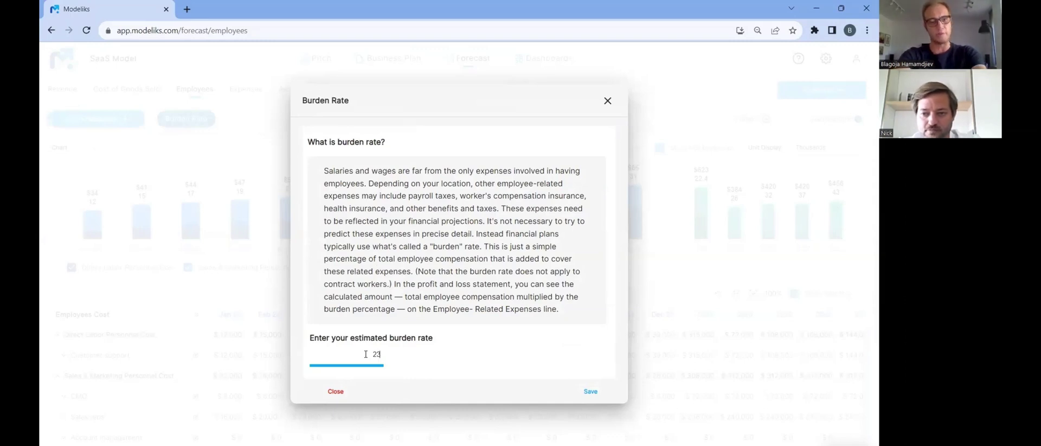
key(Tab)
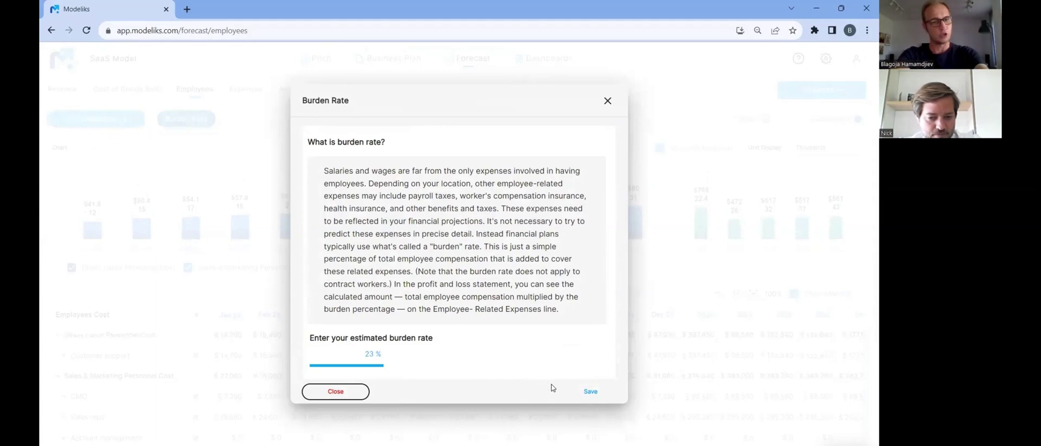
click(590, 390)
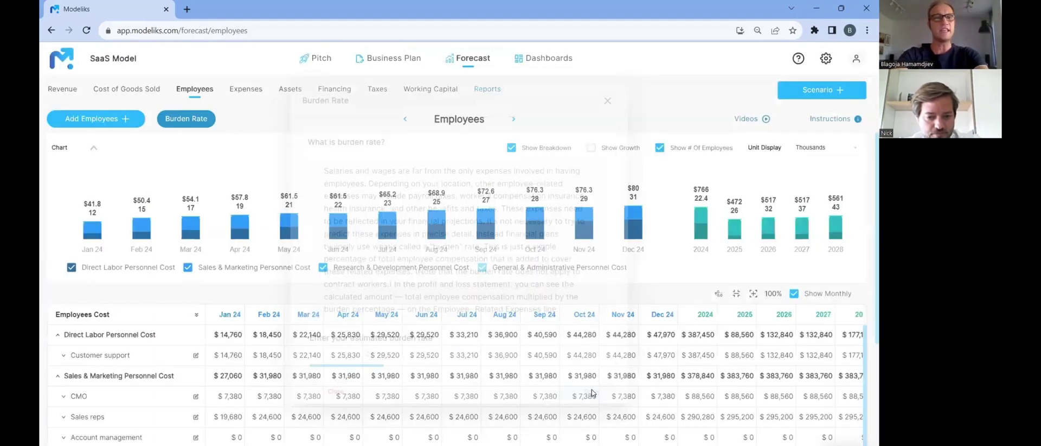
Step: Examine the employee number, cost and other benefits breakdown of the Customer support group
click(126, 358)
scroll(207, 242, down, 5)
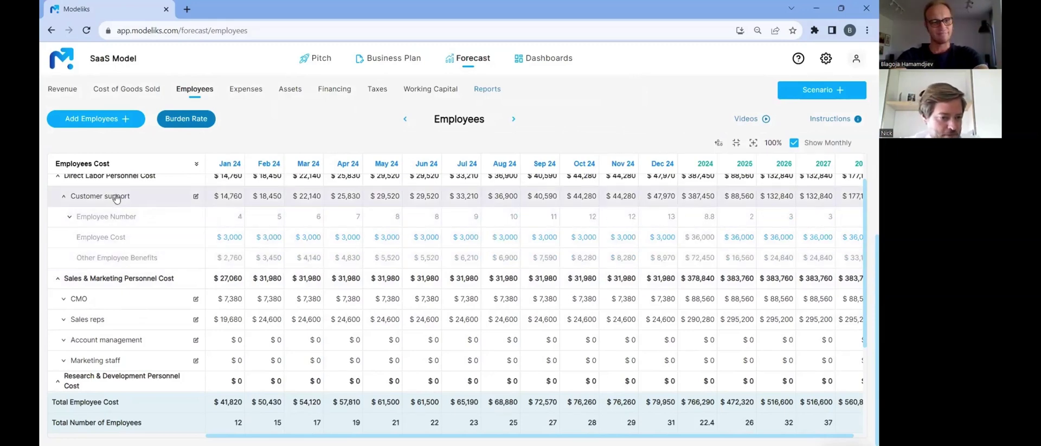
click(173, 201)
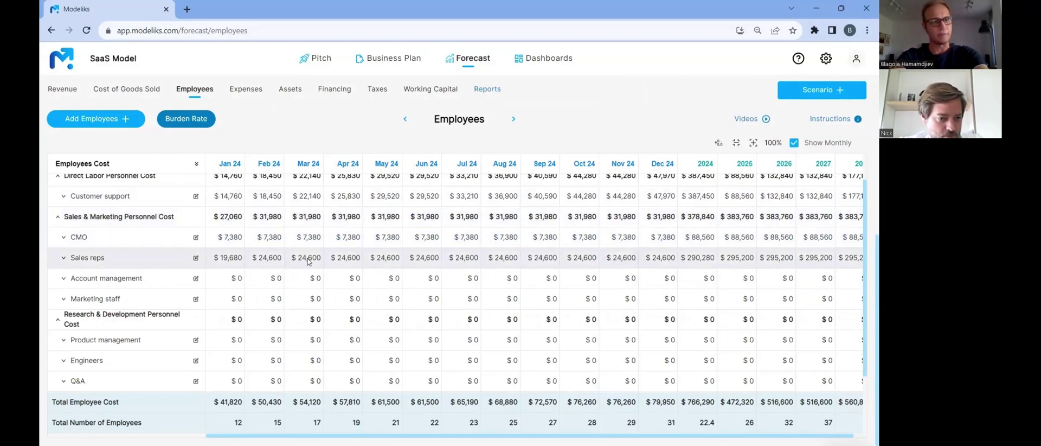
Step: Open the Account management employee group and examine the formula and account manager capacity behind its number of employees
click(158, 278)
scroll(161, 279, down, 2)
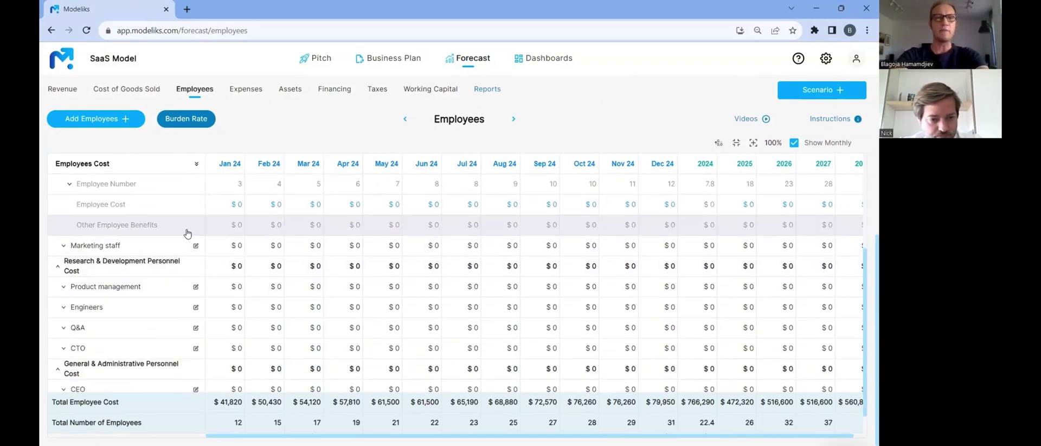
scroll(186, 230, up, 1)
click(195, 189)
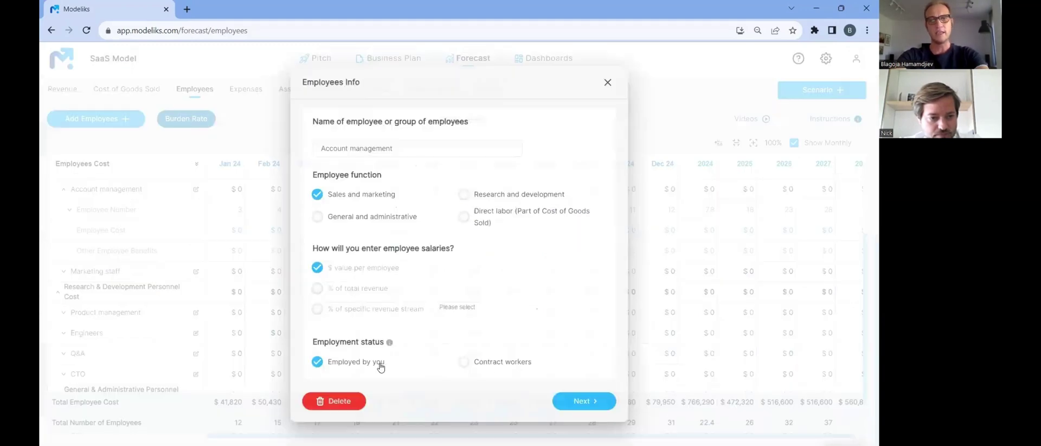
click(583, 401)
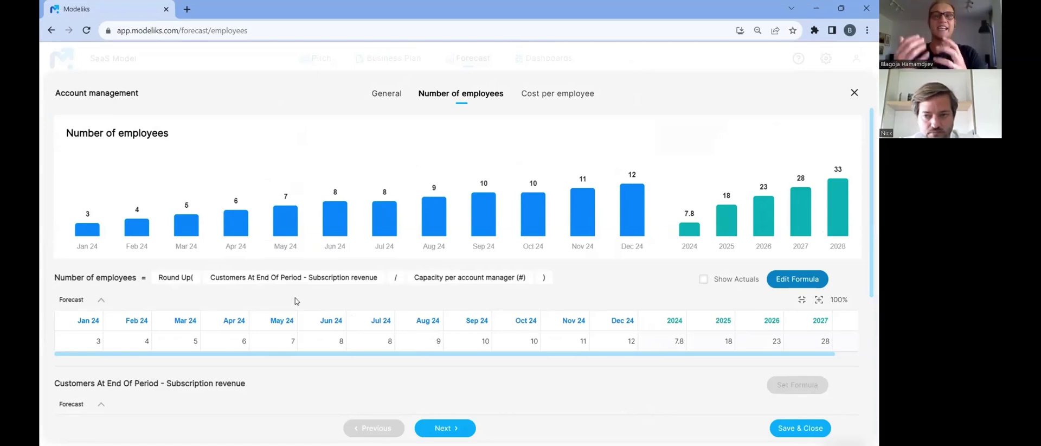
scroll(295, 301, down, 3)
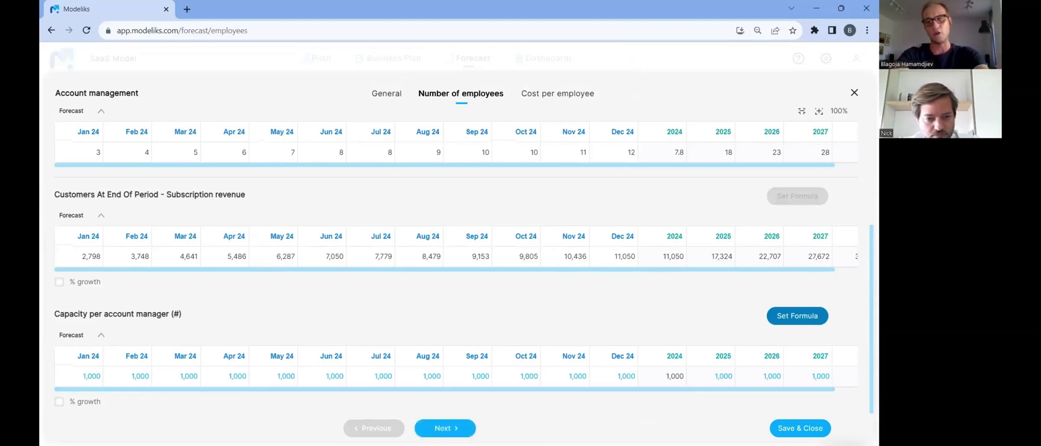
click(798, 428)
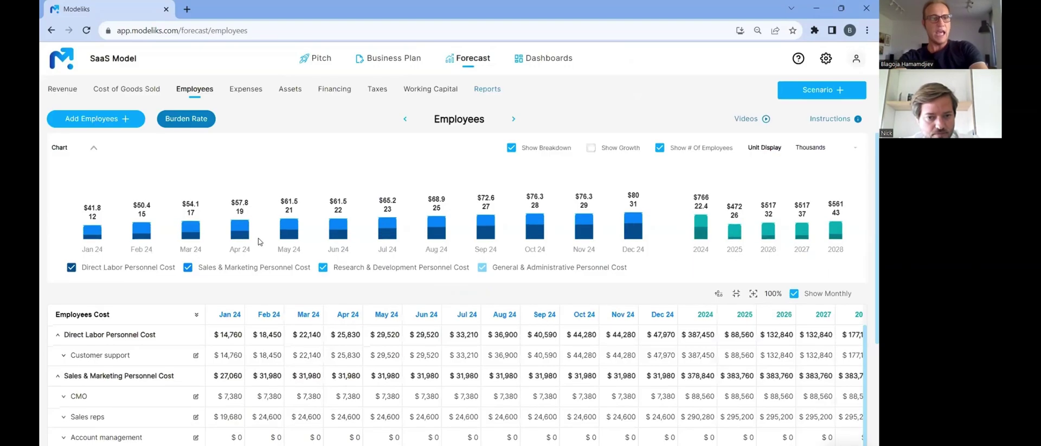
Step: Set the Product management employee number to 2 from Jan 24 through the end of the forecast
scroll(184, 326, down, 3)
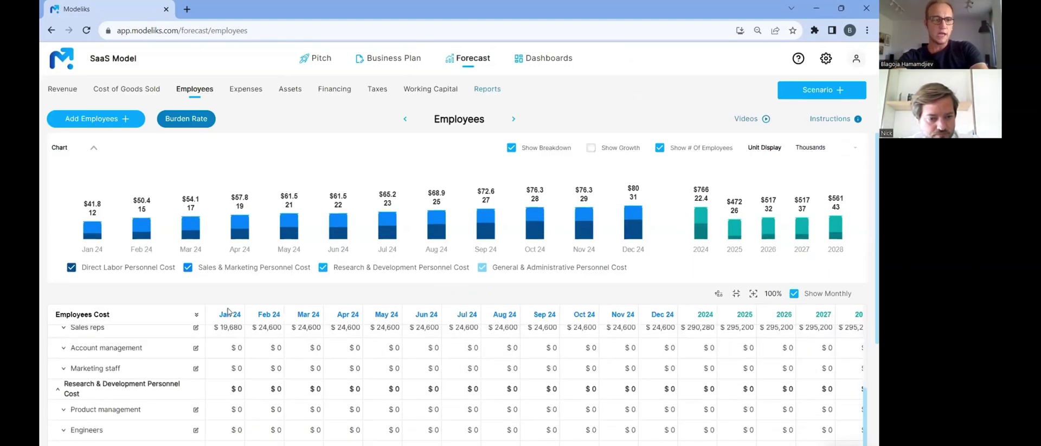
scroll(228, 311, down, 3)
click(138, 278)
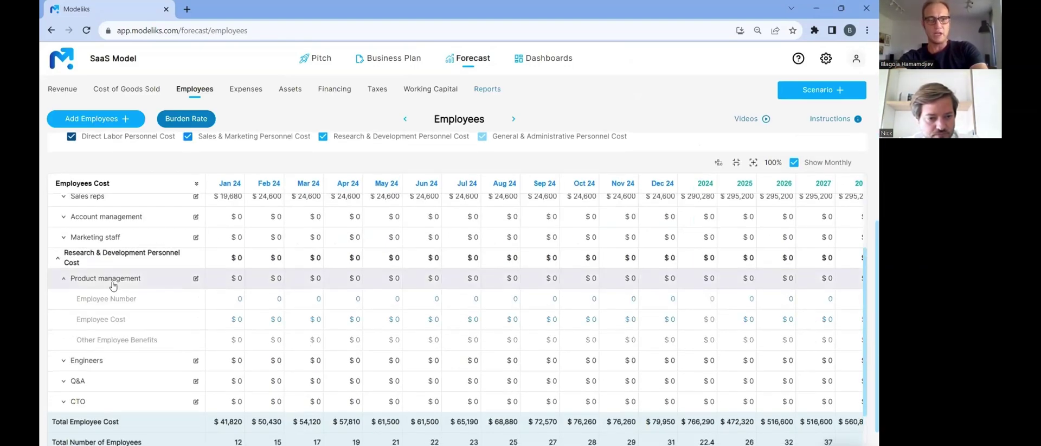
scroll(141, 295, down, 2)
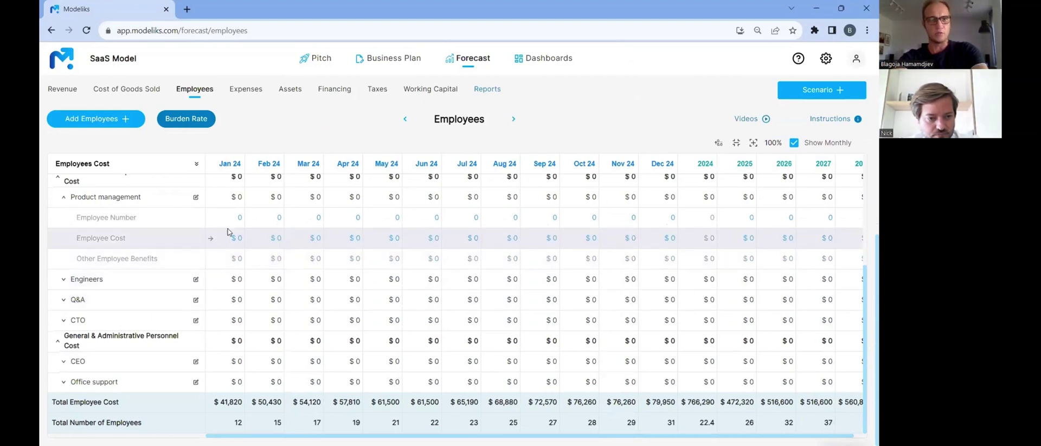
click(228, 225)
text(2)
key(Tab)
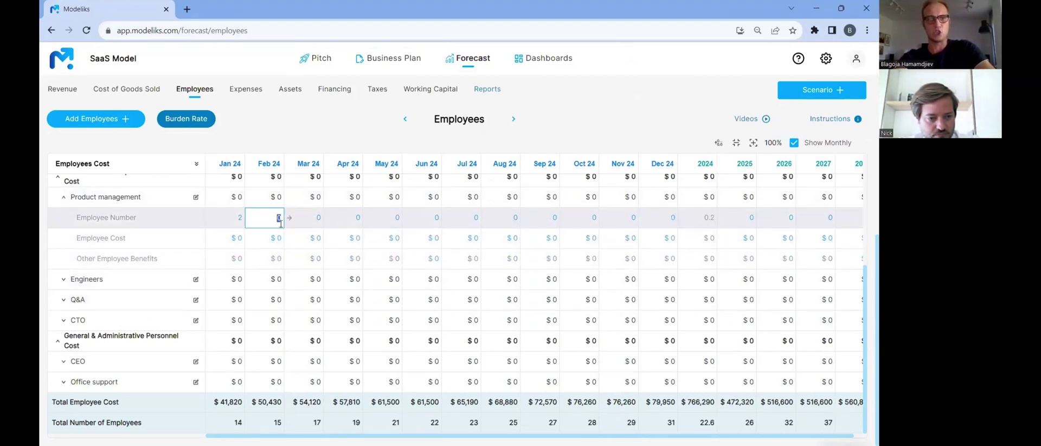
click(211, 217)
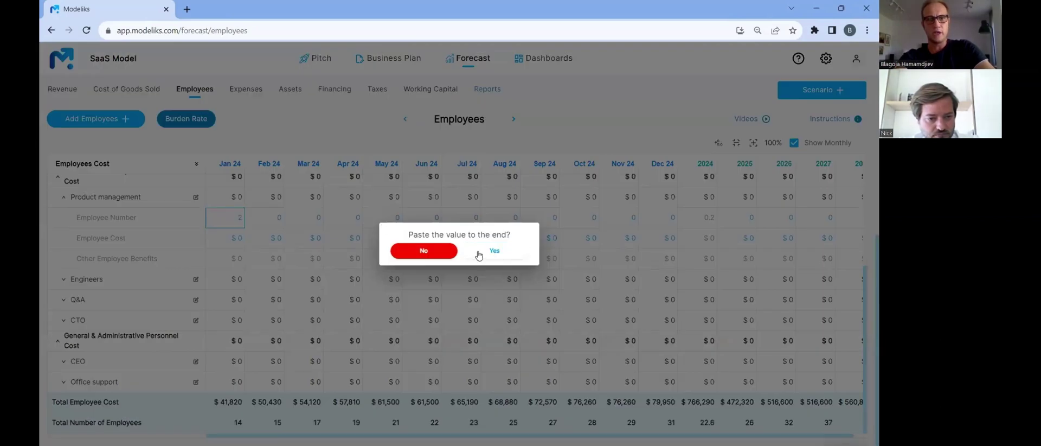
click(480, 251)
Step: Set the Product management employee number to 3 for 2025, 4 for 2026, 5 for 2027 and 6 for 2028
scroll(753, 263, up, 2)
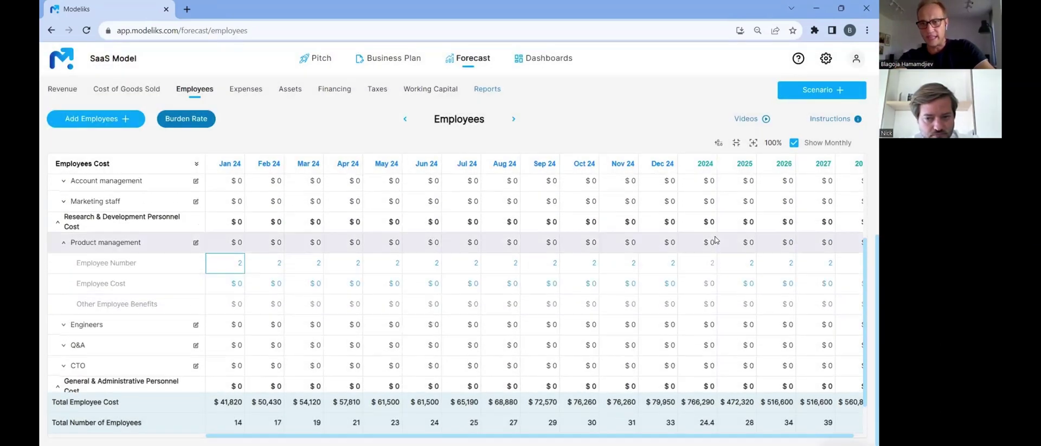
click(754, 264)
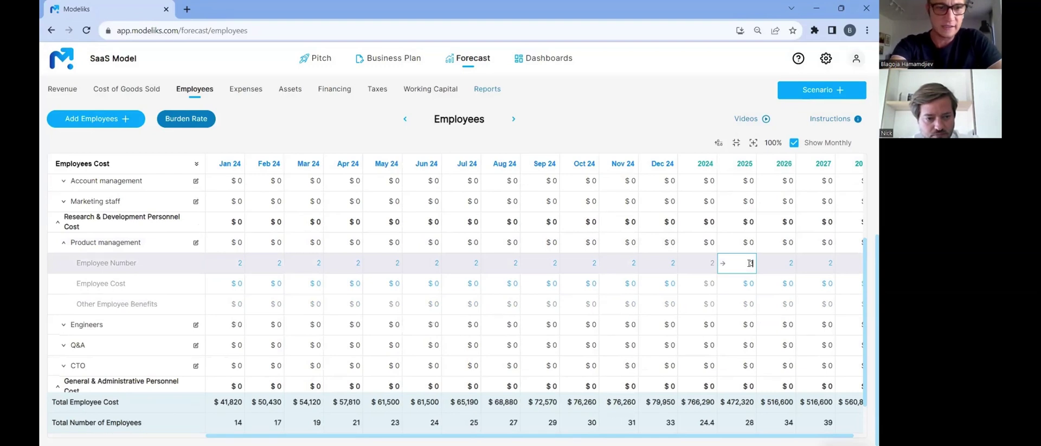
text(3)
key(Tab)
text(4)
key(Tab)
text(56)
key(Tab)
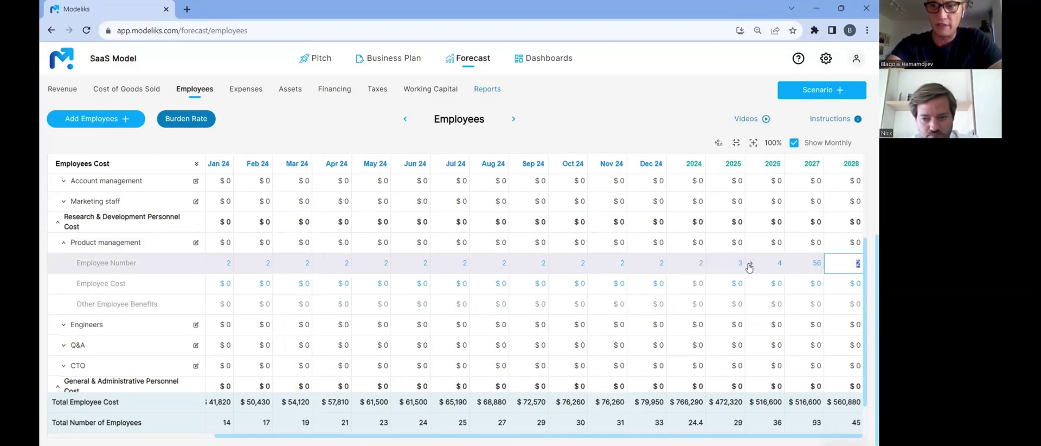
click(806, 267)
key(BackSpace)
key(Tab)
text(6)
key(Tab)
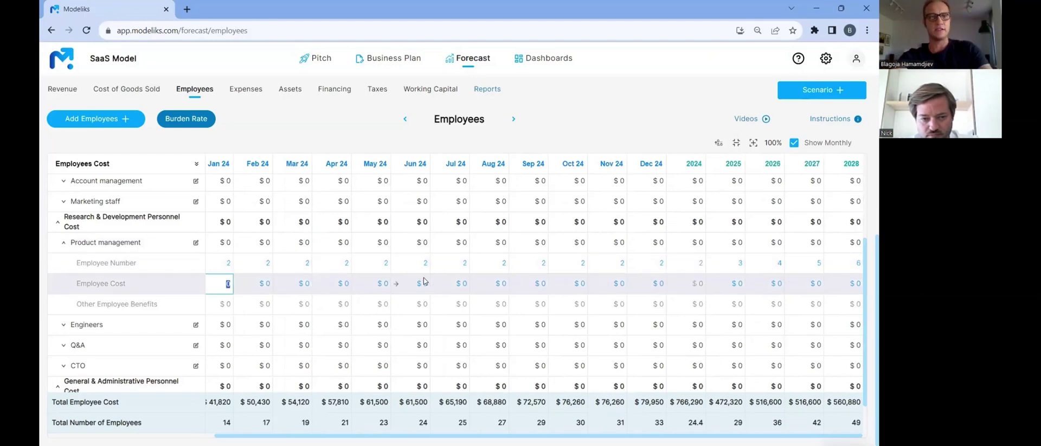
Step: Set the Product management employee cost to $3,000 from Jan 24 through the end of the forecast
text(3000)
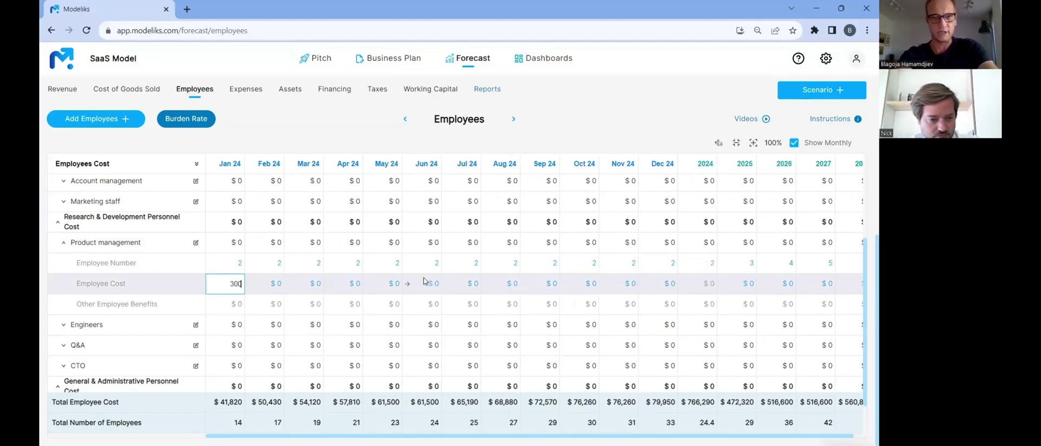
key(Tab)
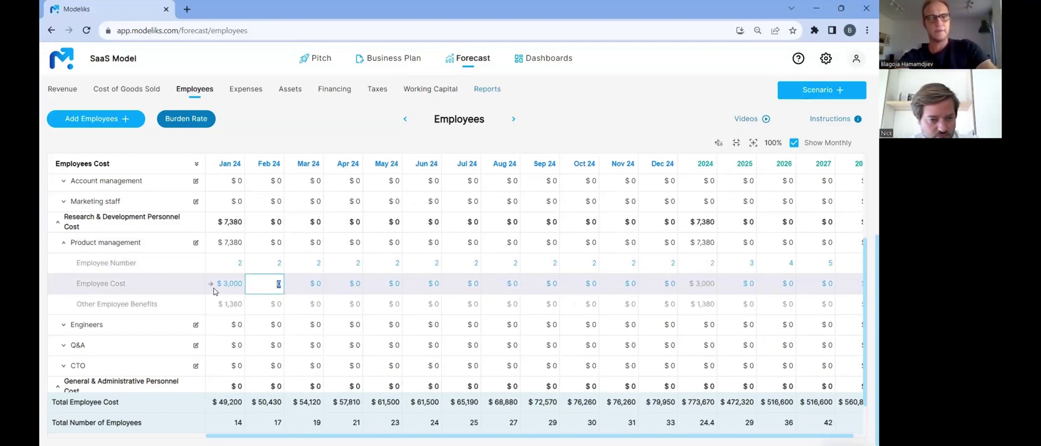
click(211, 285)
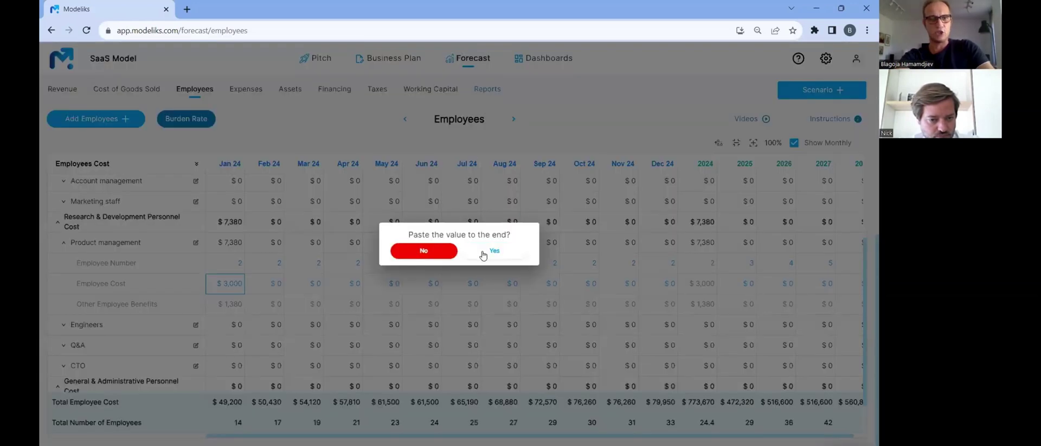
click(482, 256)
Step: Set the Engineers employee number to 4 from Jan 24 through the end of the forecast
scroll(245, 310, down, 2)
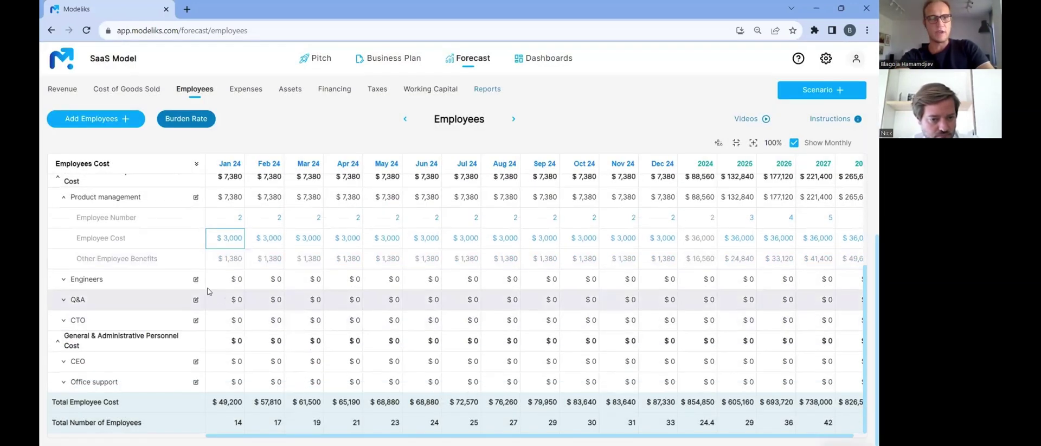
click(128, 279)
scroll(216, 255, down, 3)
click(238, 238)
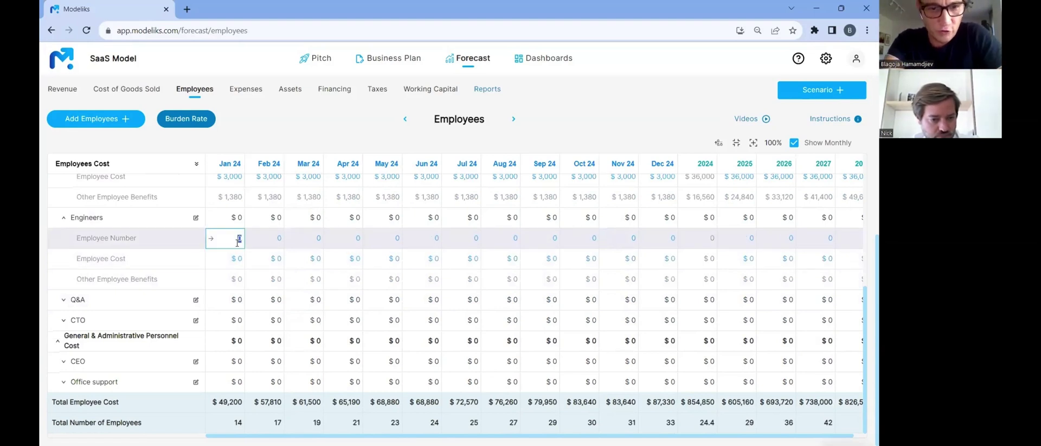
text(4)
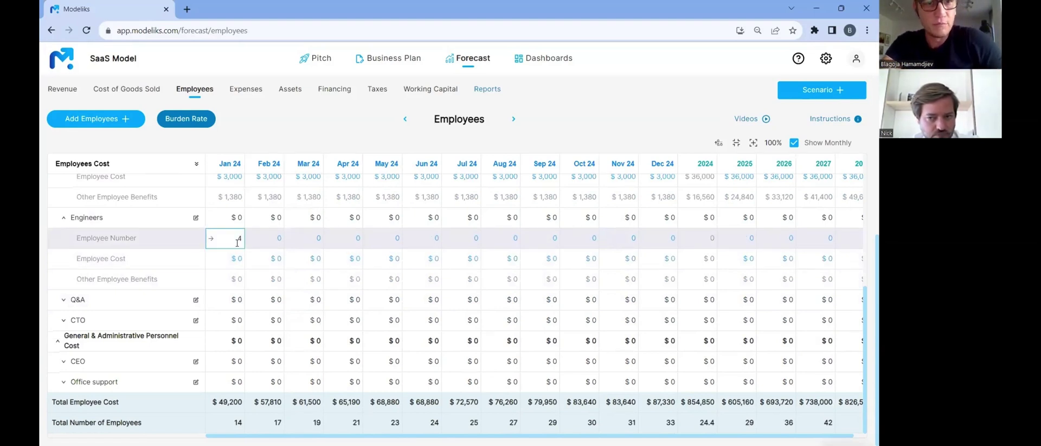
key(Tab)
click(211, 239)
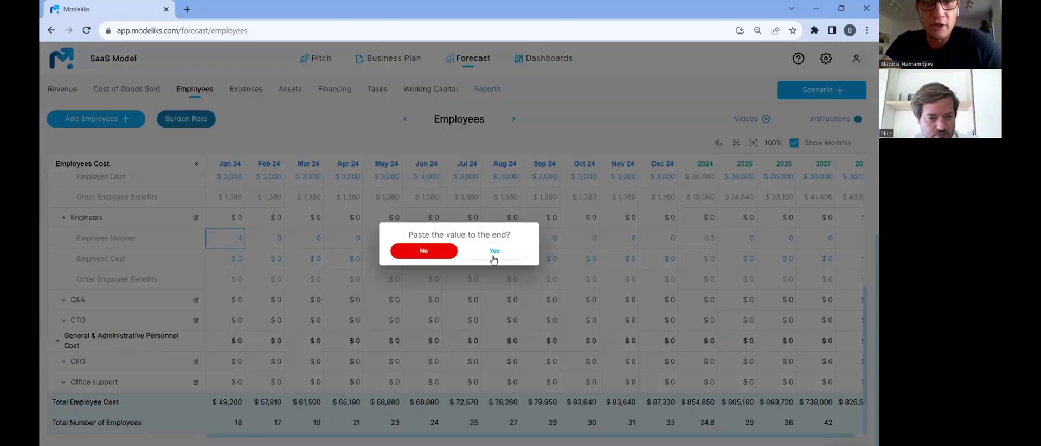
click(495, 250)
Step: Set the Engineers employee cost to $5,000 from Jan 24 through the end of the forecast
click(225, 259)
text(5000)
key(Tab)
click(211, 258)
click(480, 250)
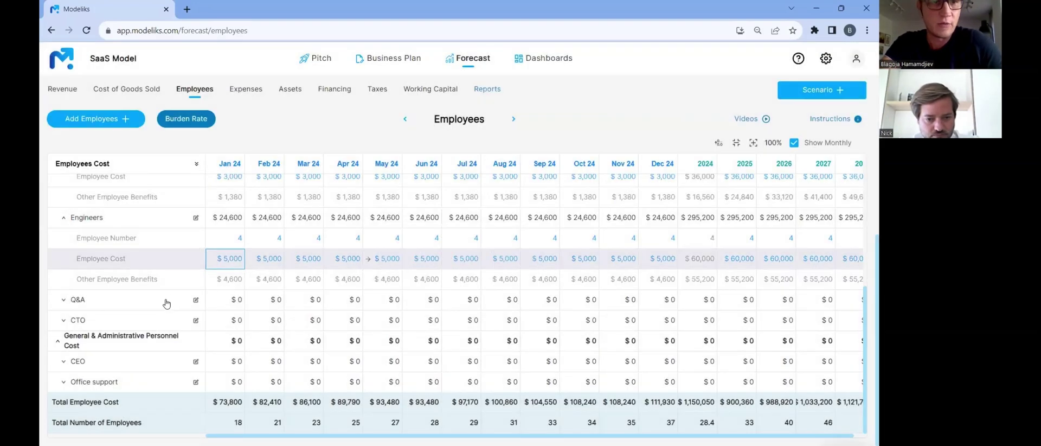
Step: Set the Q&A employee number to 2 from Jan 24 through the end of the forecast
click(160, 299)
scroll(212, 309, down, 1)
click(232, 260)
text(4)
key(Tab)
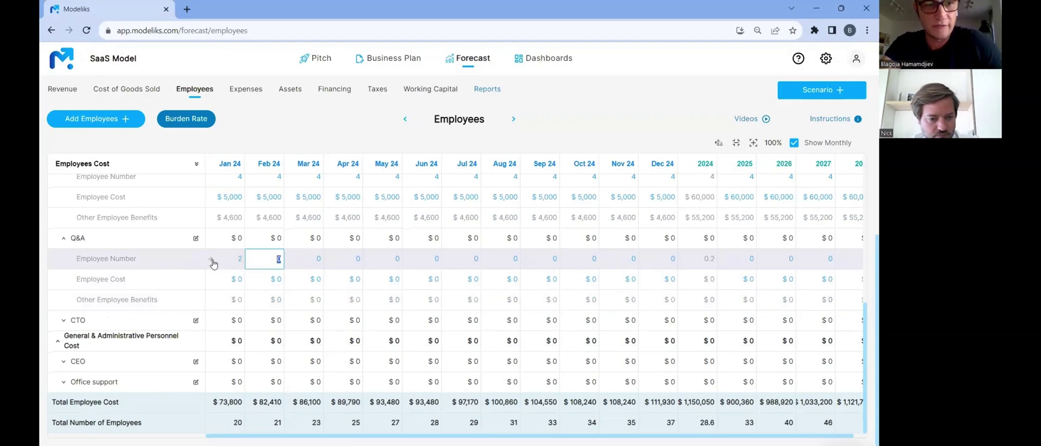
click(211, 259)
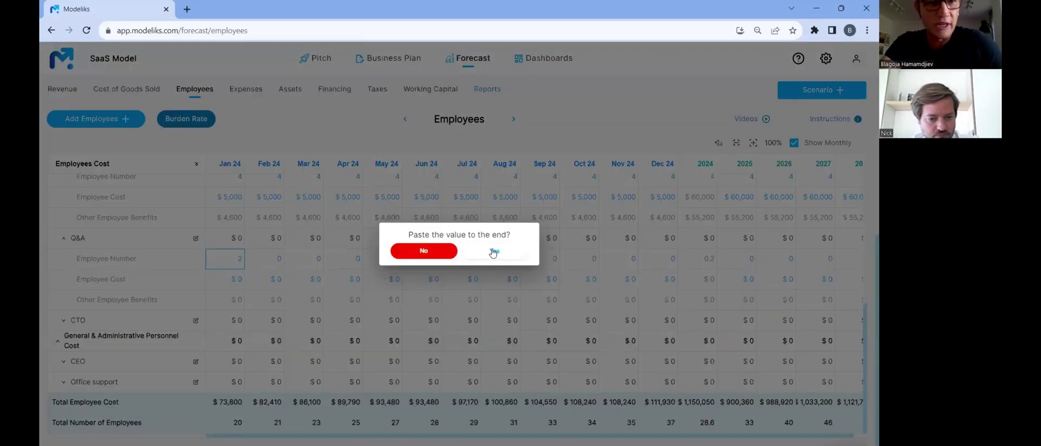
click(492, 251)
Step: Set the Q&A employee cost to $3,000 from Jan 24 through the end of the forecast
click(217, 281)
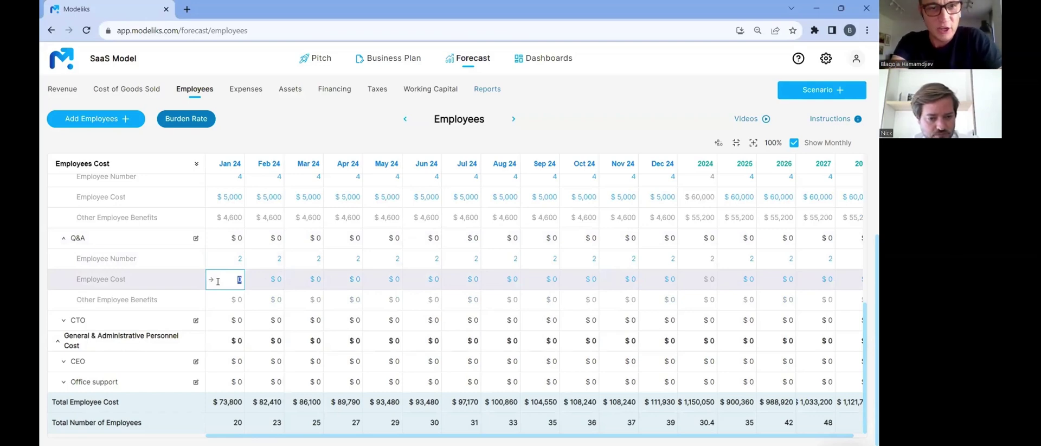
text(3000)
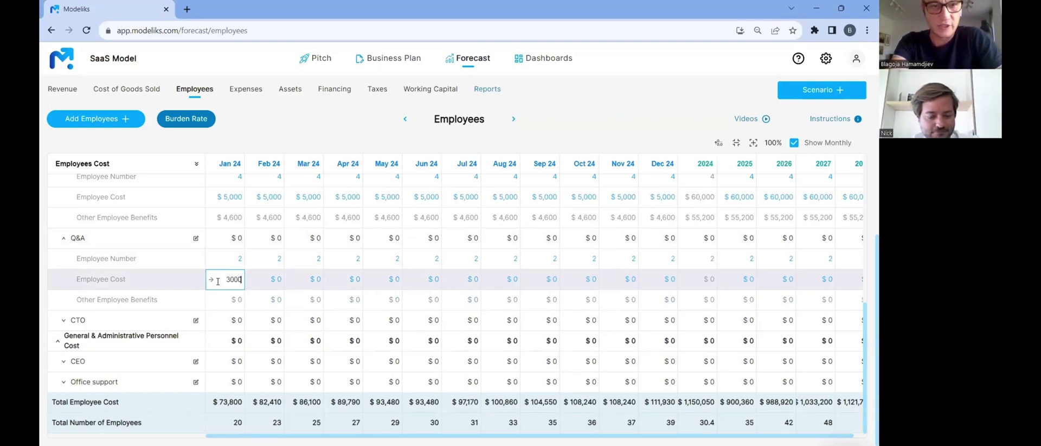
click(211, 280)
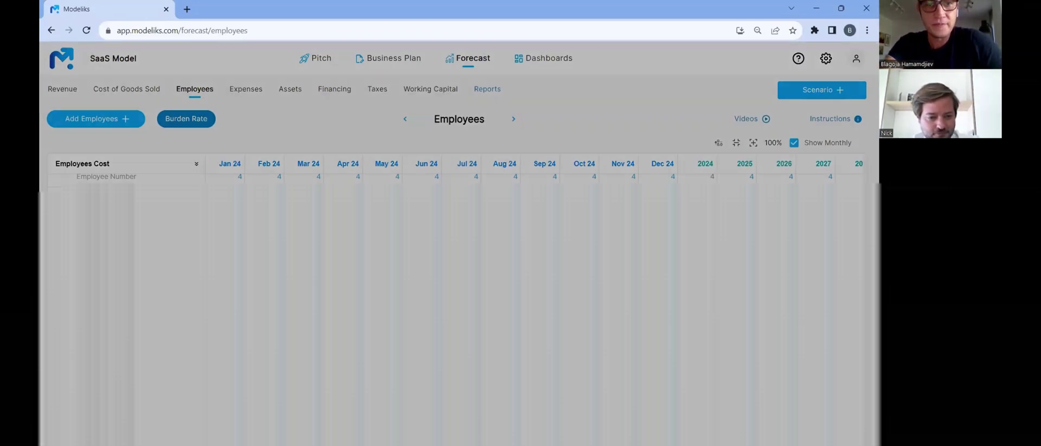